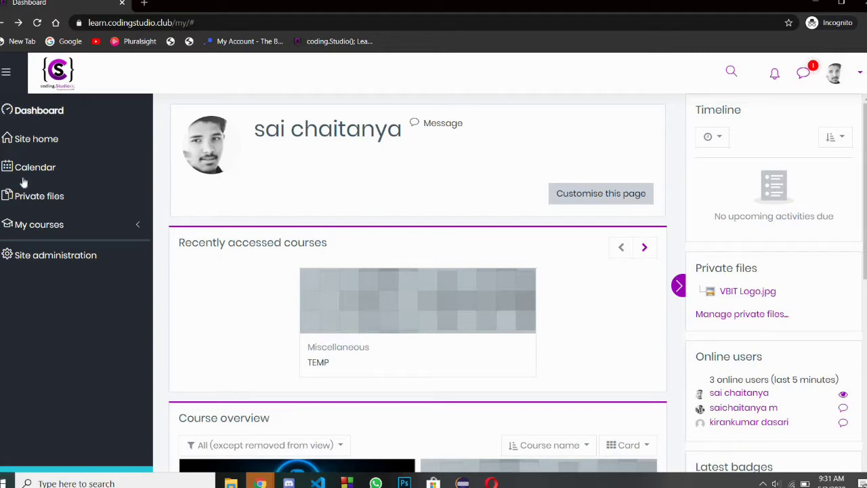
# Step: Open the Moodle site home and scroll down to its list of available courses
pyautogui.click(48, 153)
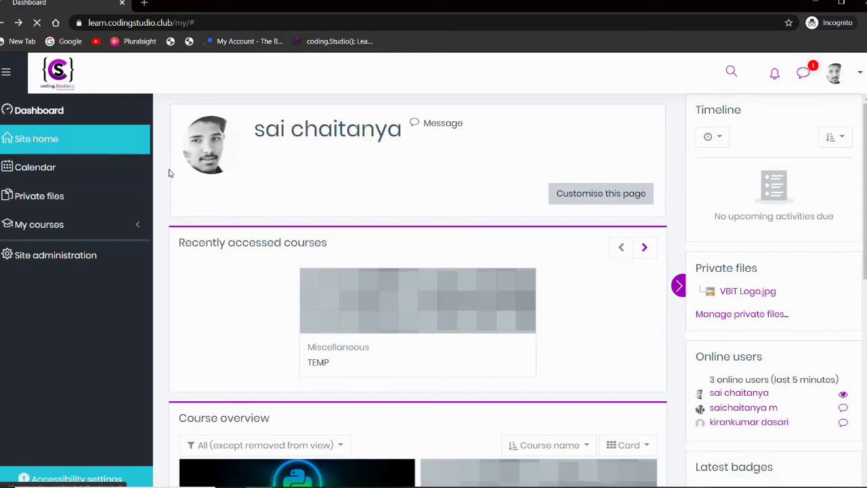
pyautogui.scroll(-6, 332, 228)
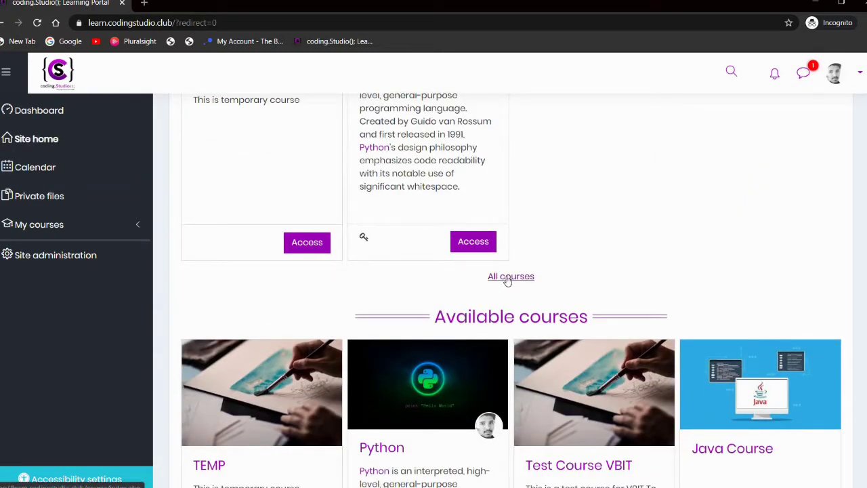
# Step: Browse All courses to the Computer Science Department category and start adding a new course there
pyautogui.click(506, 278)
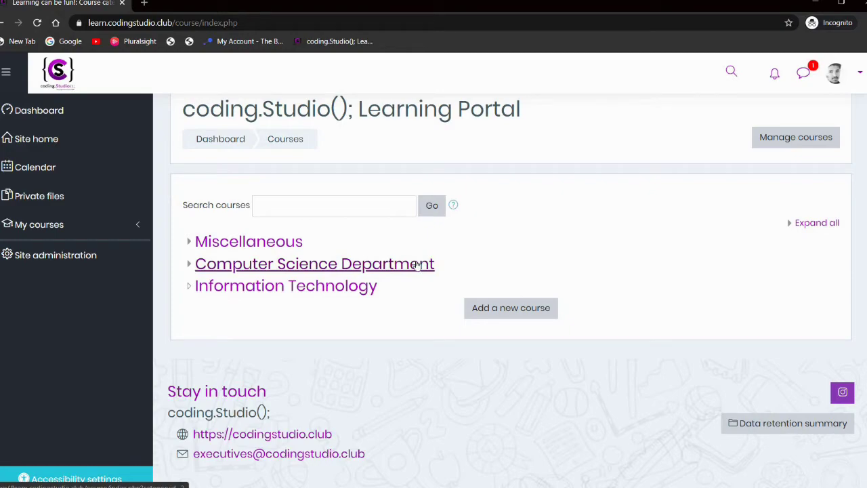
pyautogui.click(418, 265)
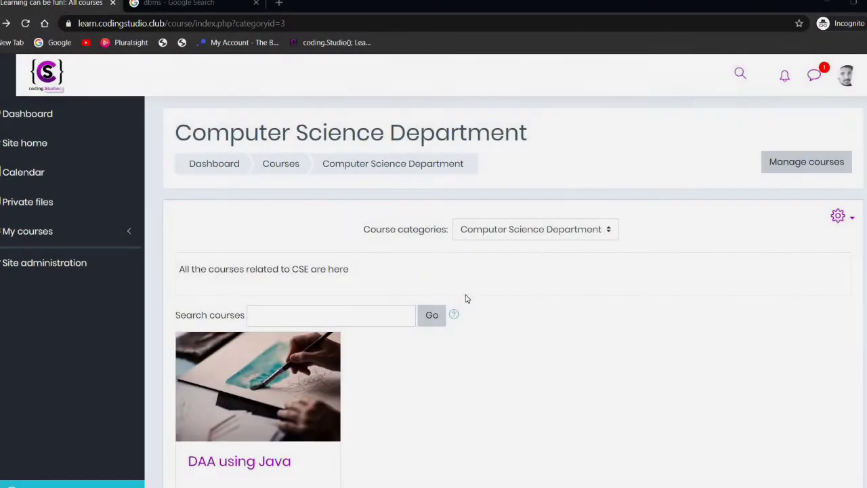
pyautogui.scroll(-2, 466, 298)
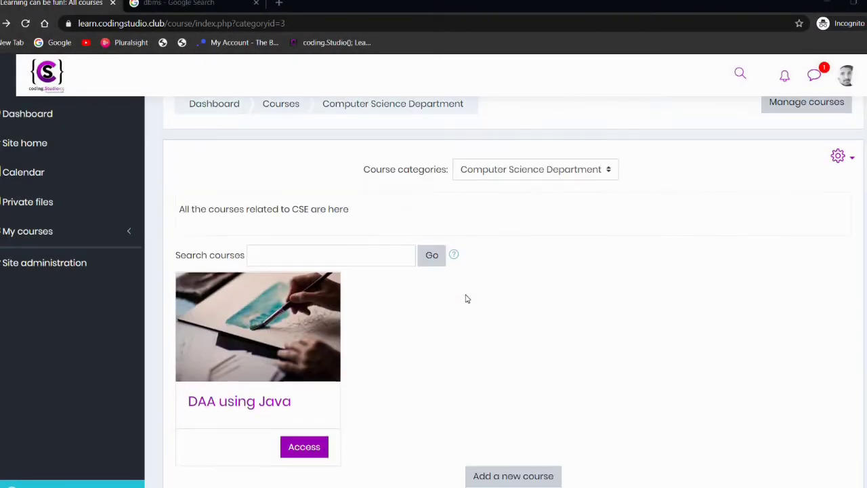
pyautogui.scroll(-1, 466, 298)
pyautogui.scroll(-2, 466, 299)
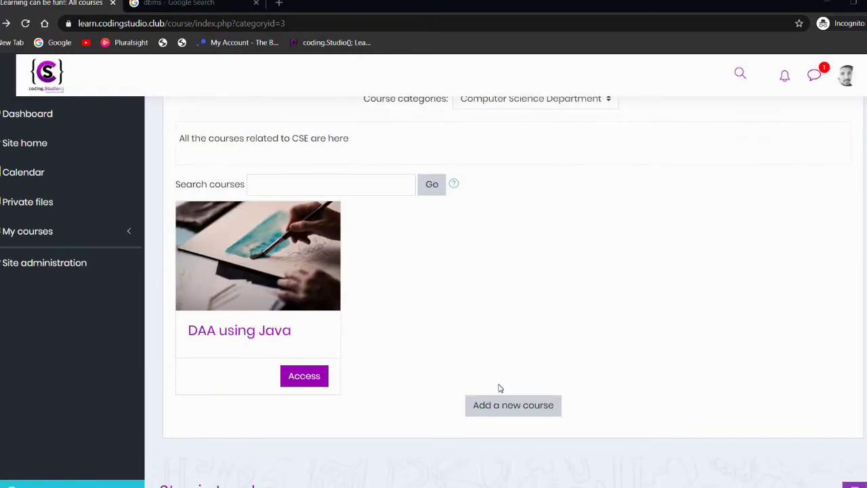
pyautogui.click(502, 408)
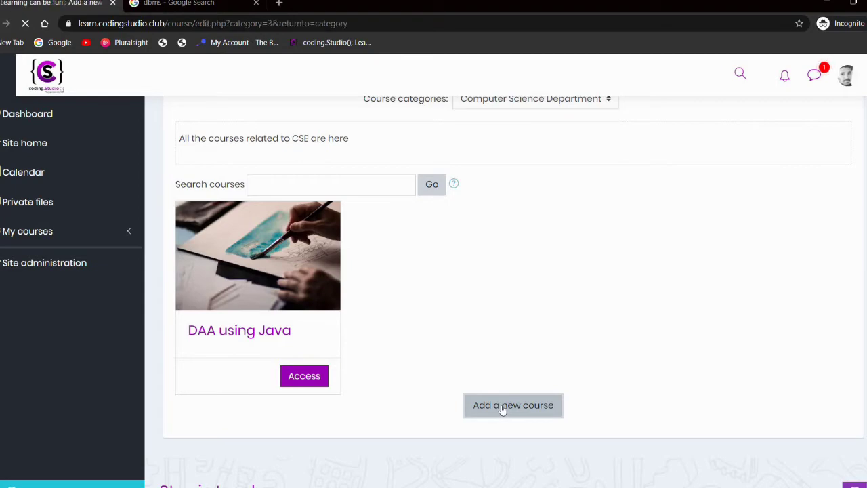
# Step: Enter 'Database Management System' as the course full name and 'DBMS' as the short name
pyautogui.scroll(-2, 502, 409)
pyautogui.scroll(-4, 502, 410)
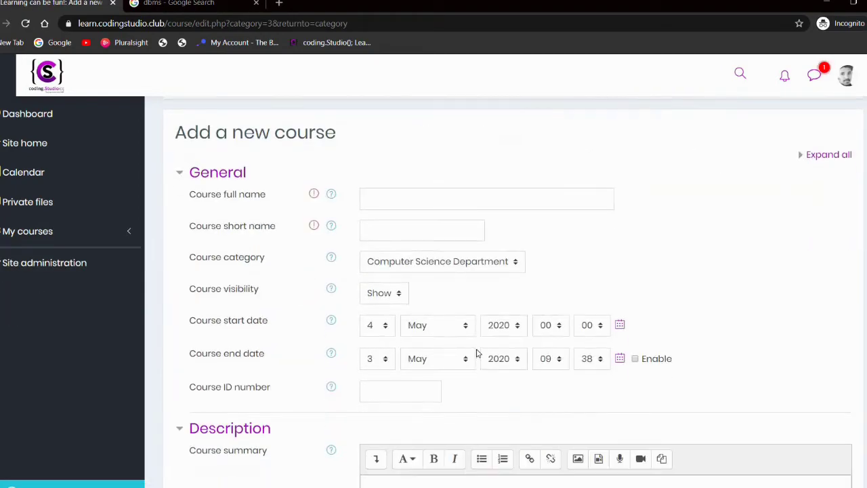
pyautogui.scroll(2, 415, 235)
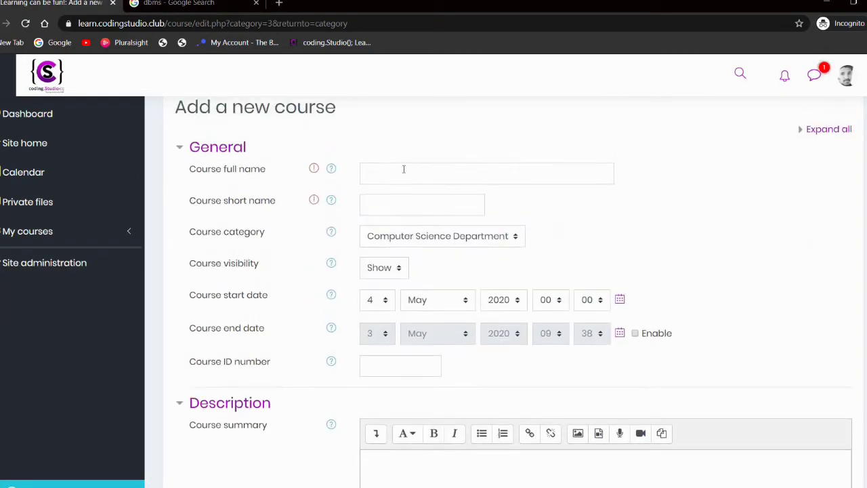
pyautogui.click(404, 174)
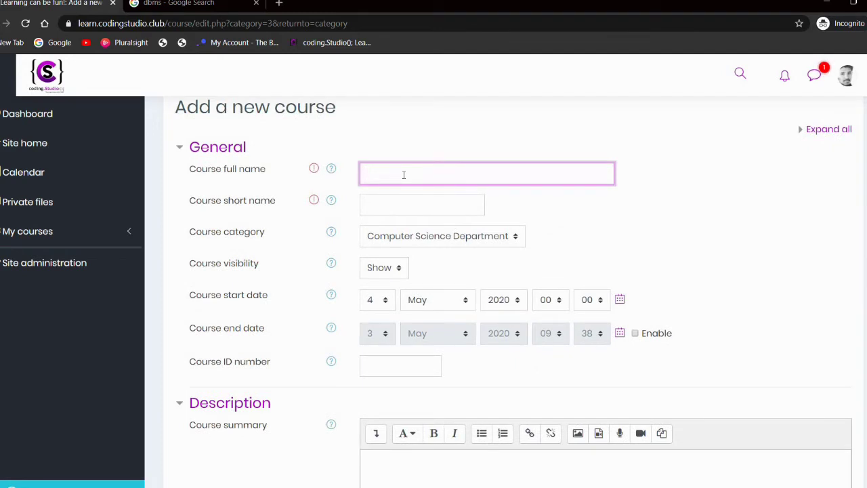
pyautogui.write('Database Management System')
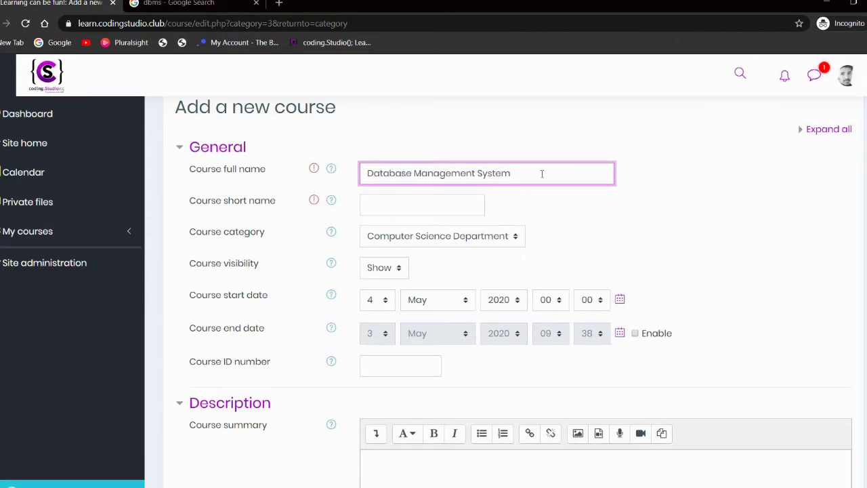
pyautogui.write('Ma')
pyautogui.press('BackSpace')
pyautogui.press('BackSpace')
pyautogui.click(412, 200)
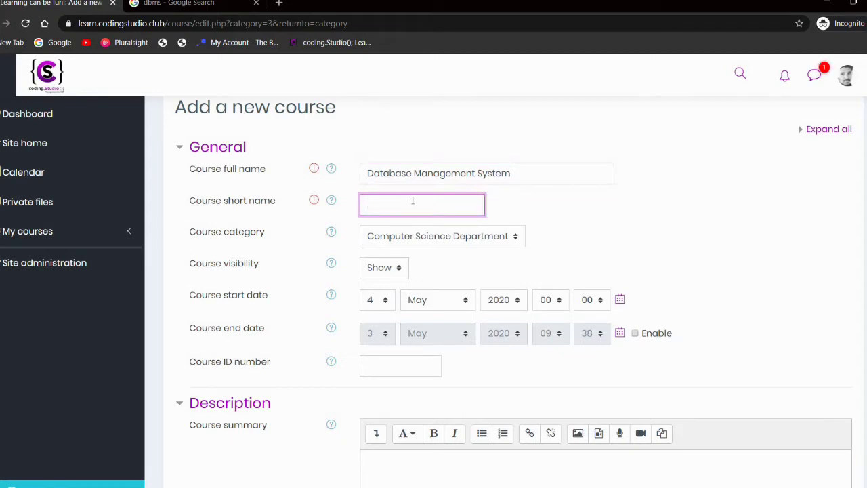
pyautogui.write('DBMS')
# Step: Write the course summary 'Here You are going to learn about DBMS' in the Description editor
pyautogui.scroll(-1, 412, 202)
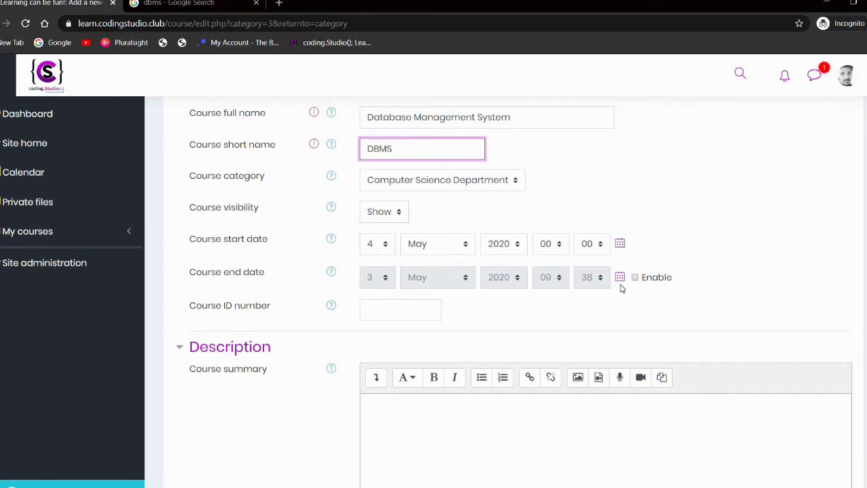
pyautogui.scroll(-3, 664, 297)
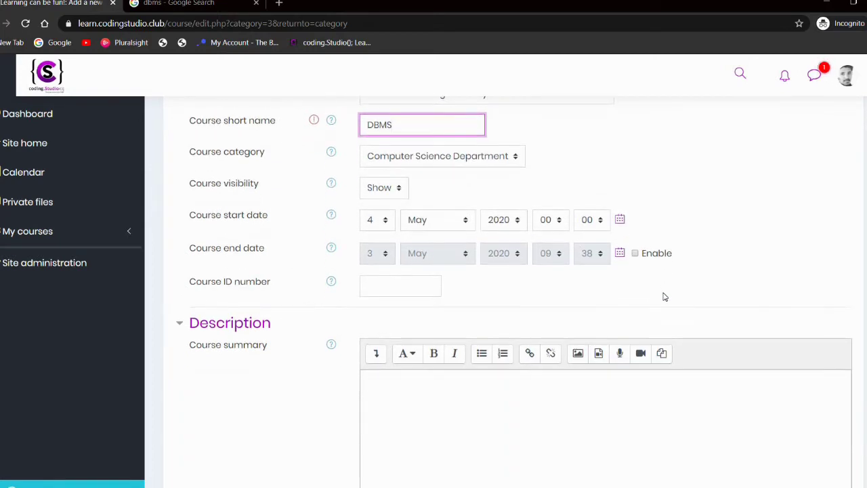
pyautogui.scroll(-1, 664, 292)
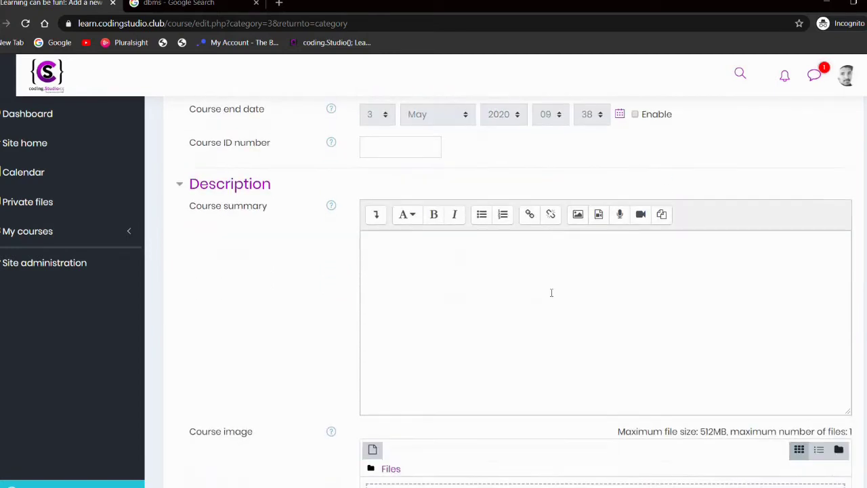
pyautogui.click(551, 293)
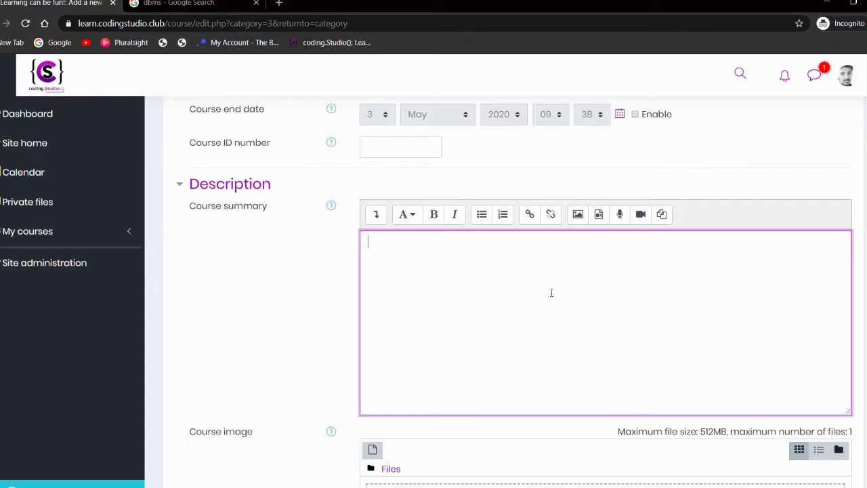
pyautogui.write('Here You are goin')
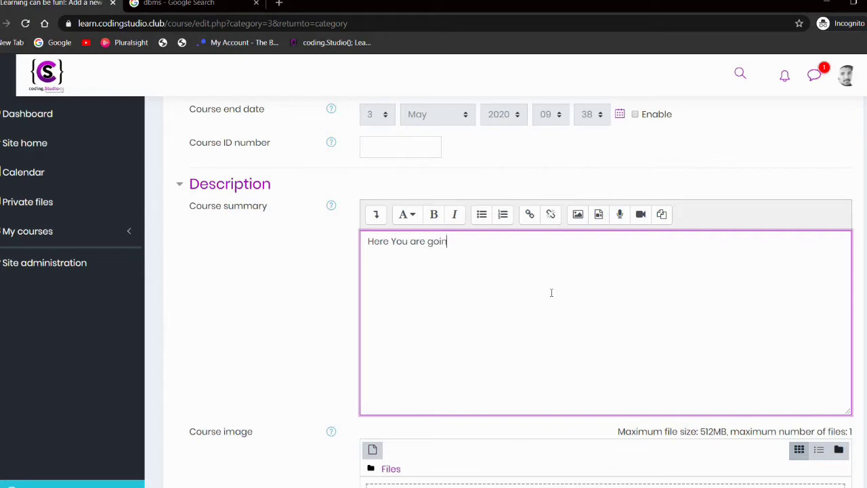
pyautogui.write('g to learn about ')
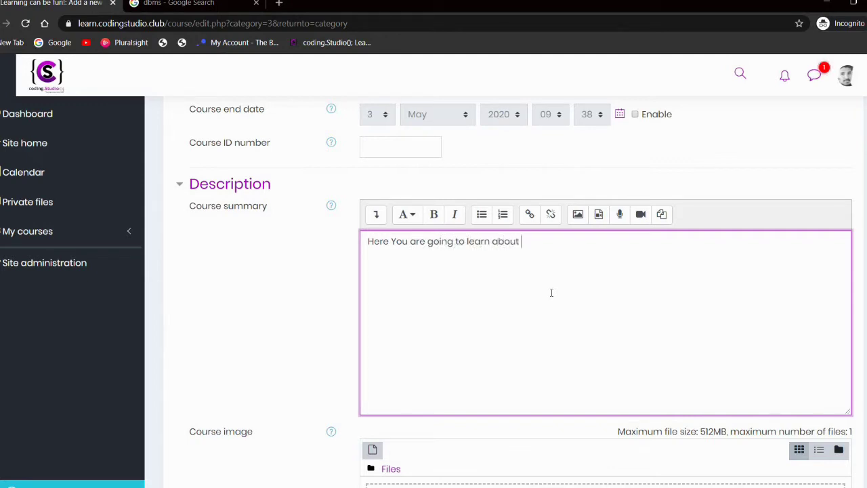
pyautogui.write('DBMS')
pyautogui.scroll(-2, 551, 293)
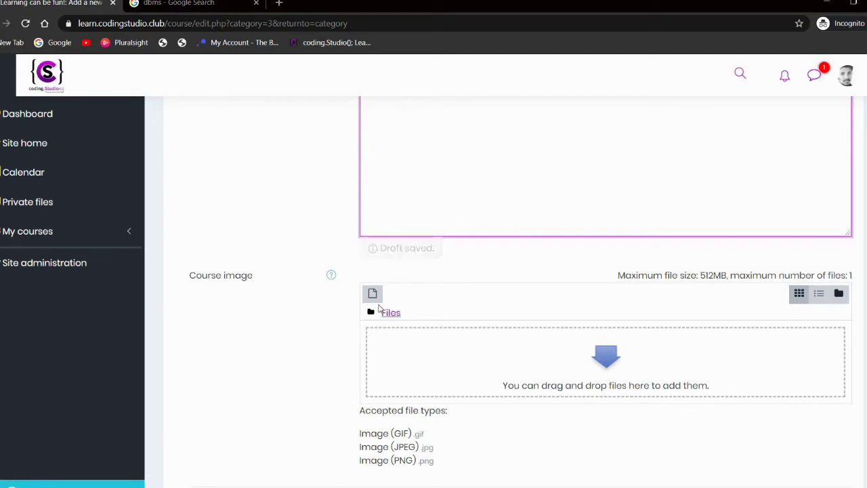
# Step: Upload download.jpg from the Desktop into the Course image field
pyautogui.click(373, 273)
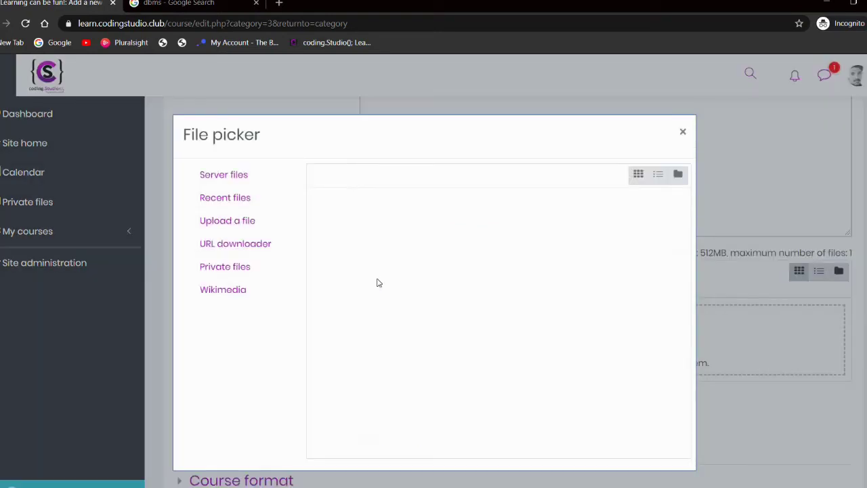
pyautogui.click(273, 223)
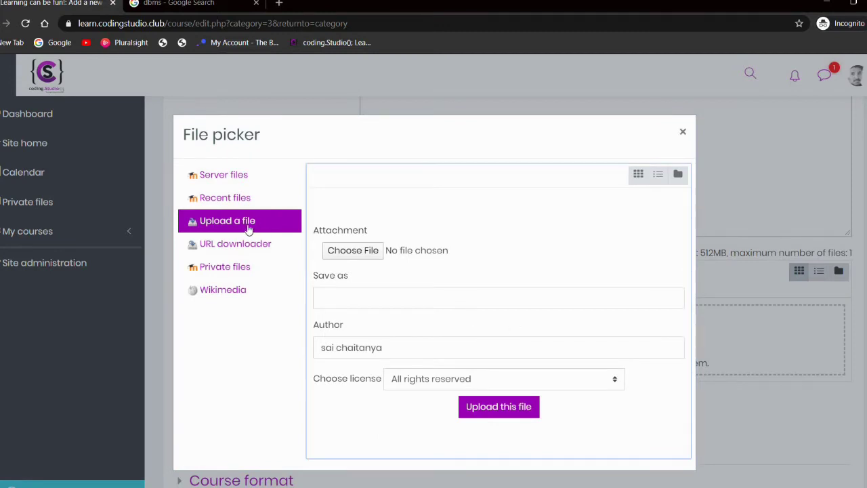
pyautogui.click(346, 251)
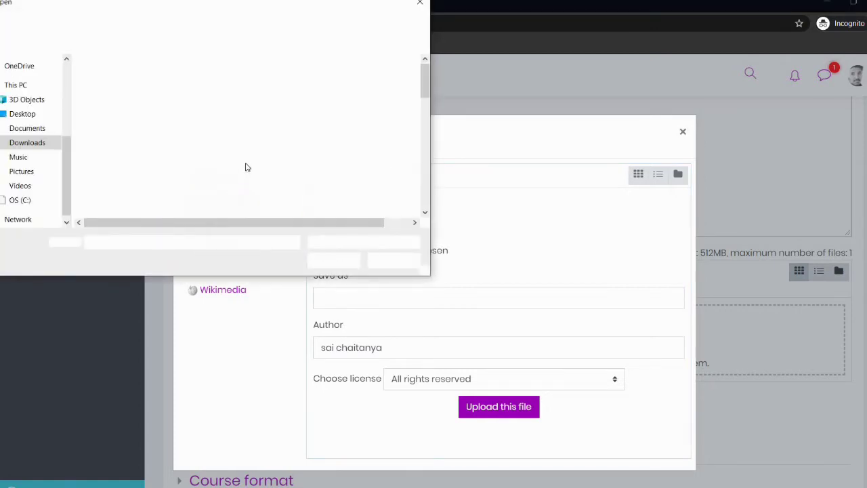
pyautogui.click(23, 114)
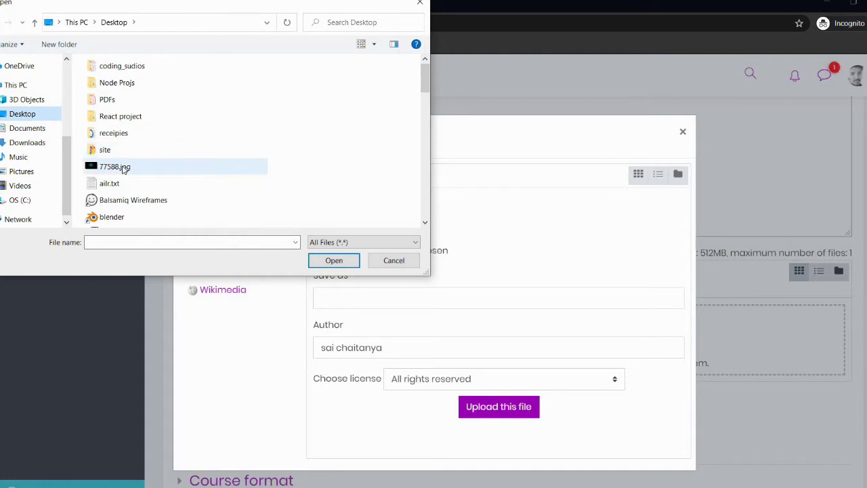
pyautogui.scroll(-2, 119, 165)
pyautogui.scroll(-3, 124, 170)
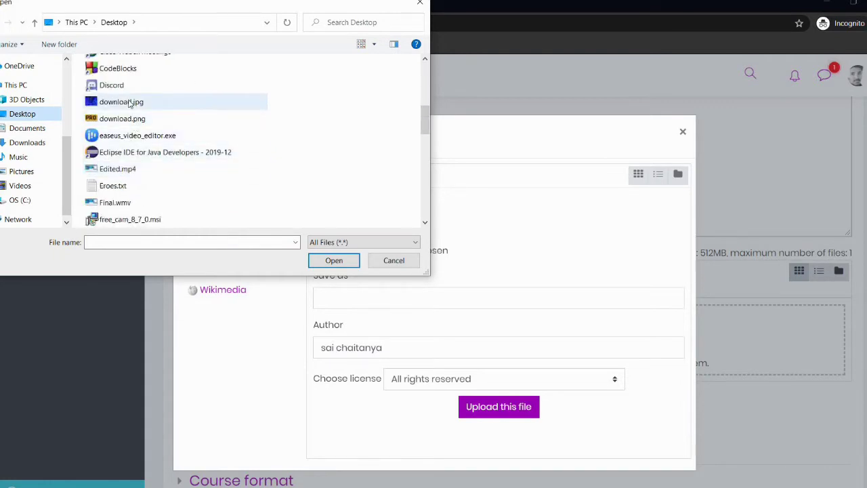
pyautogui.click(129, 103)
pyautogui.doubleClick(130, 102)
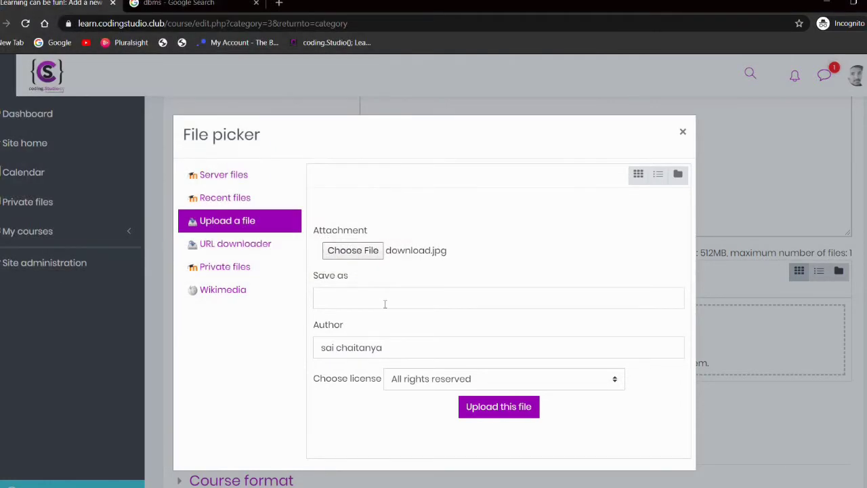
pyautogui.click(486, 410)
pyautogui.click(683, 132)
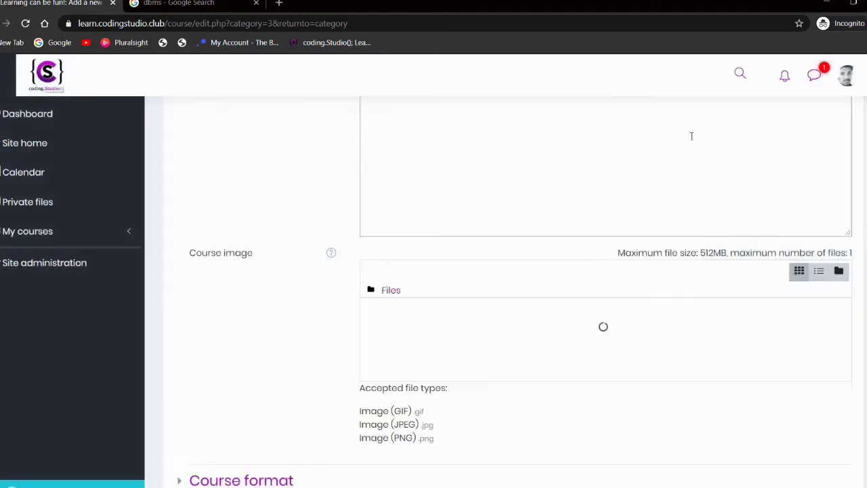
# Step: Under Course format, change Choose layout from List Layout to Card Layout
pyautogui.scroll(-2, 580, 264)
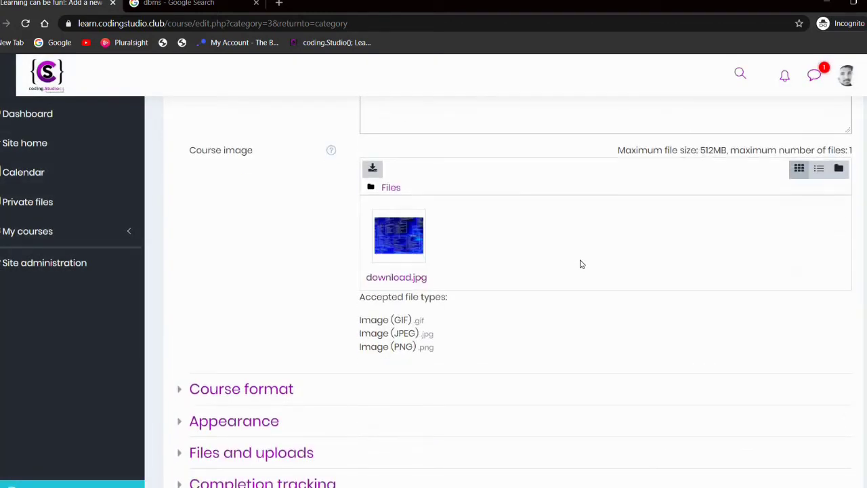
pyautogui.scroll(-2, 579, 264)
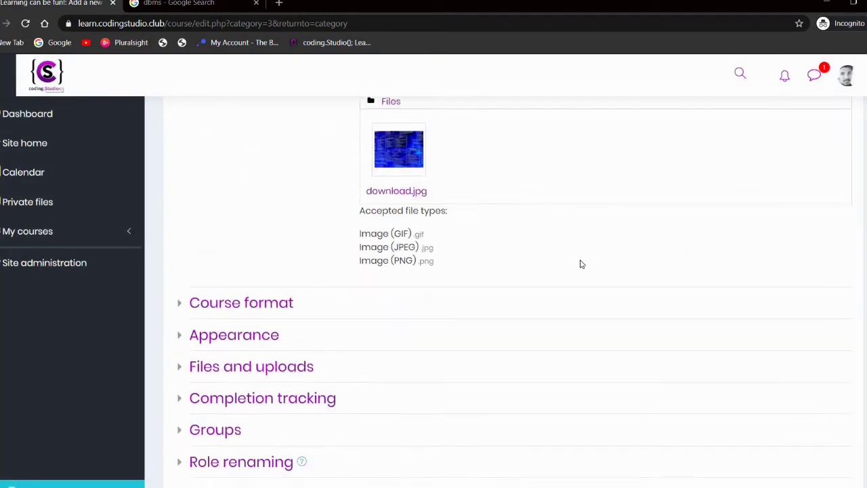
pyautogui.click(214, 309)
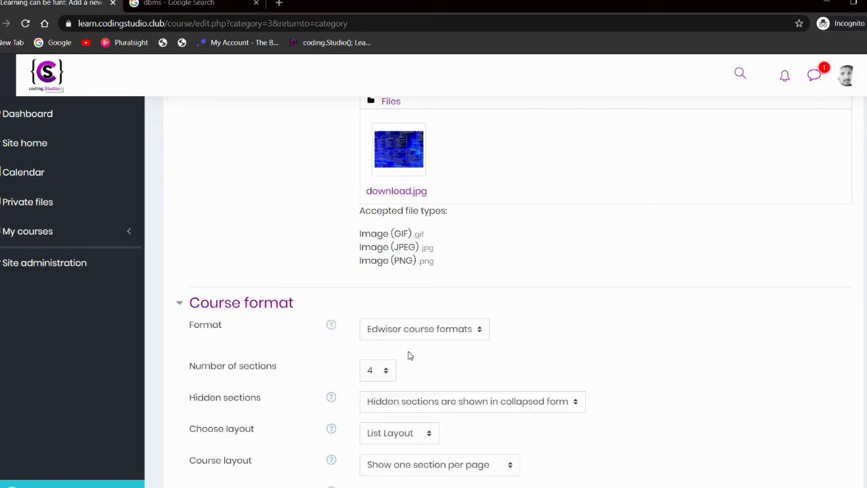
pyautogui.scroll(-1, 400, 359)
pyautogui.scroll(-1, 379, 379)
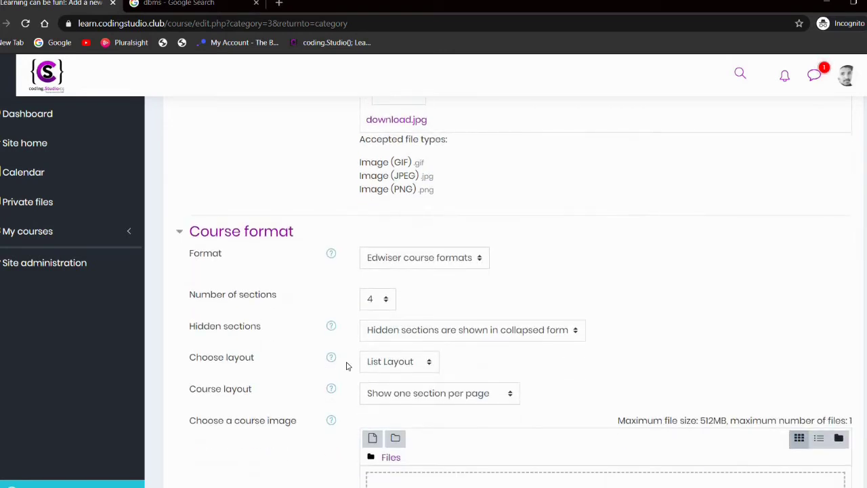
pyautogui.click(392, 366)
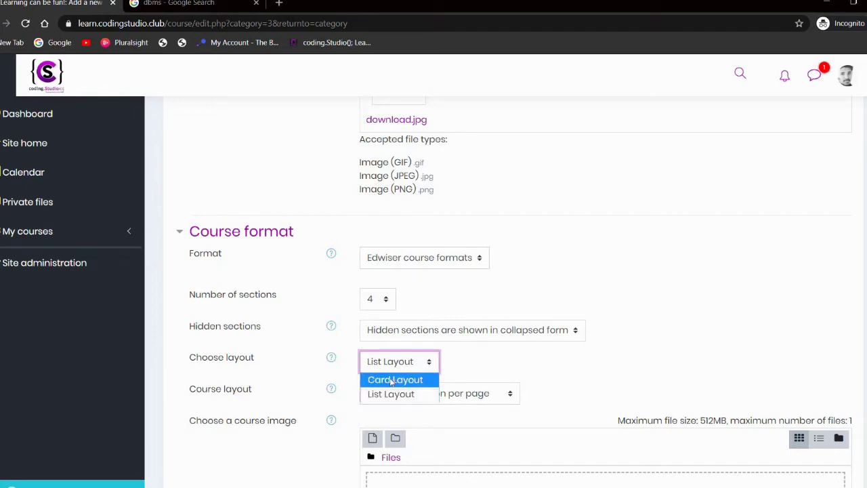
pyautogui.click(391, 380)
pyautogui.scroll(-7, 391, 382)
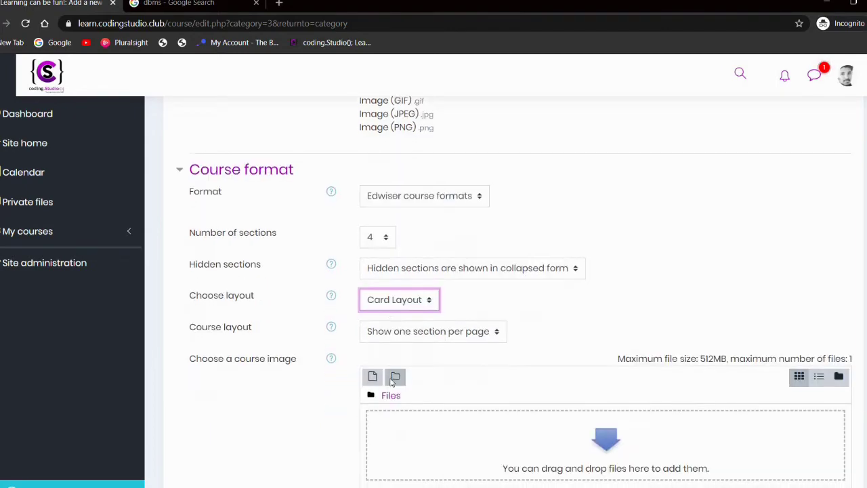
pyautogui.scroll(-1, 390, 383)
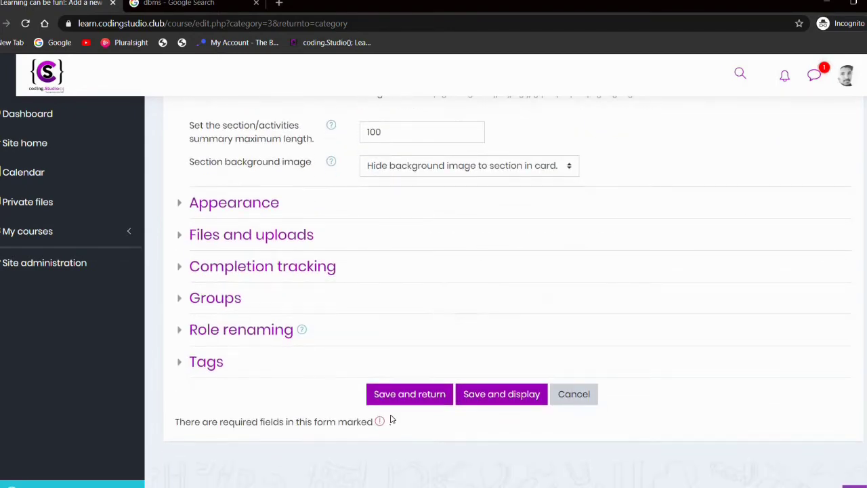
# Step: Save the new course and open Database Management System from the category listing
pyautogui.click(411, 401)
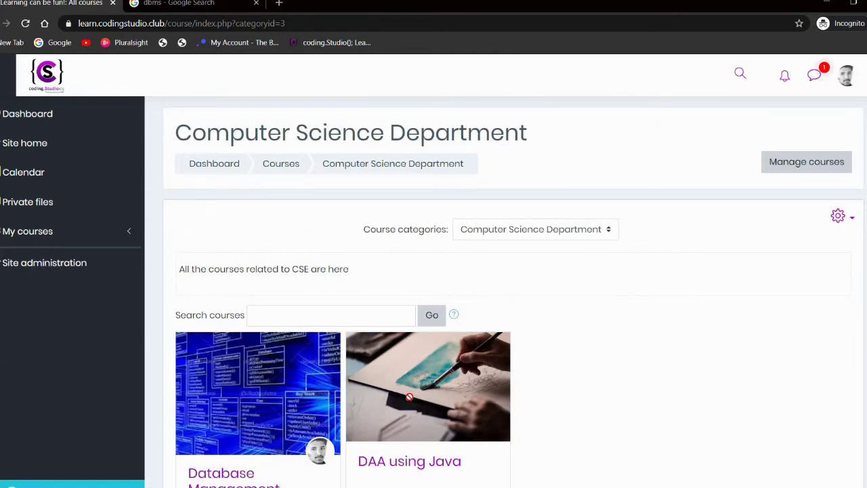
pyautogui.scroll(-2, 325, 411)
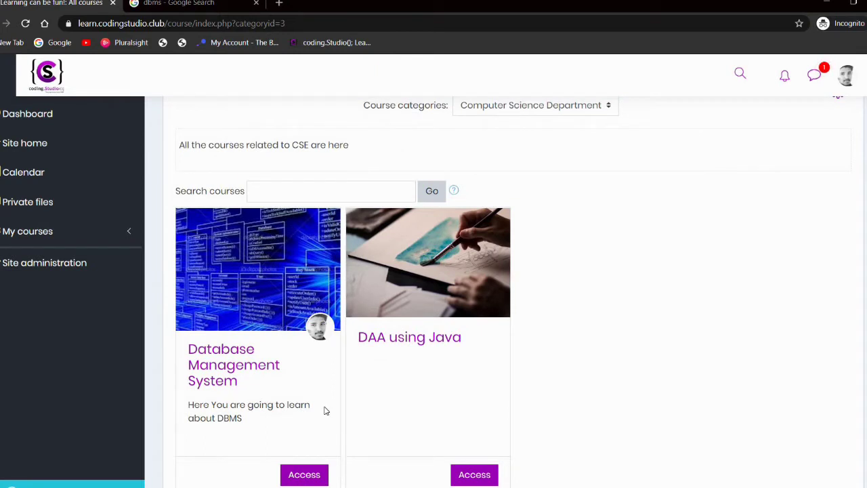
pyautogui.click(232, 371)
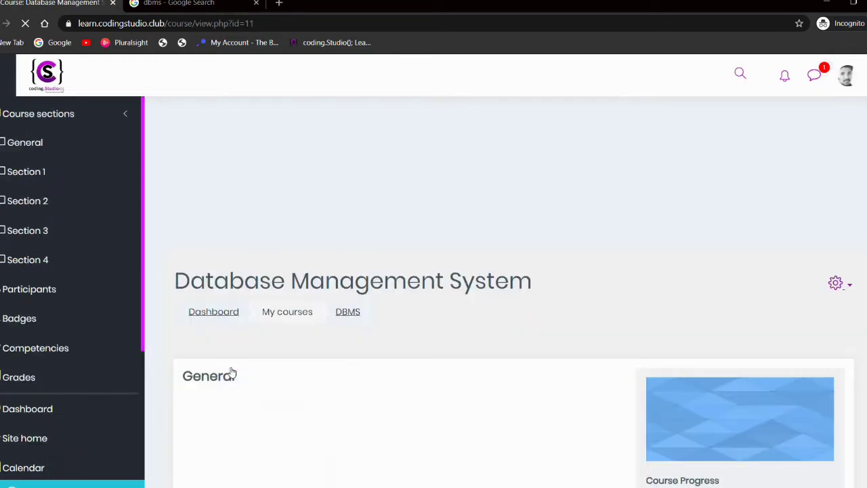
pyautogui.scroll(-1, 282, 246)
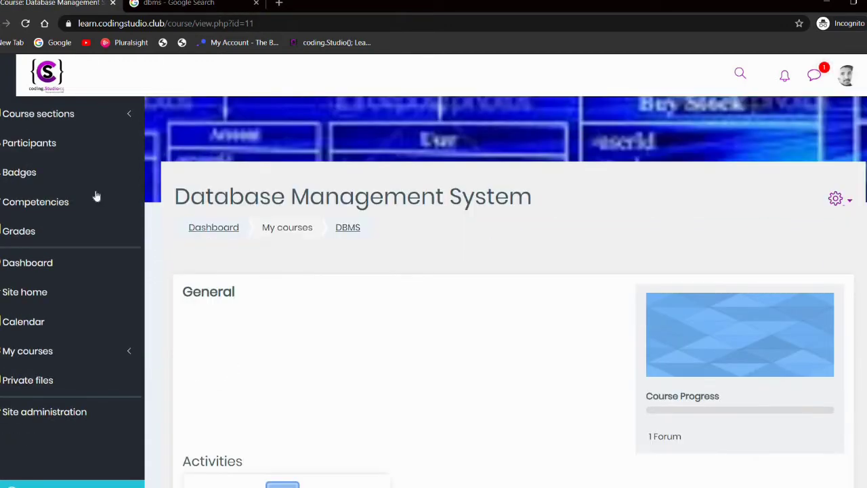
# Step: From Participants, pick the user matching 'cha' to enrol and assign them the Teacher role
pyautogui.click(53, 149)
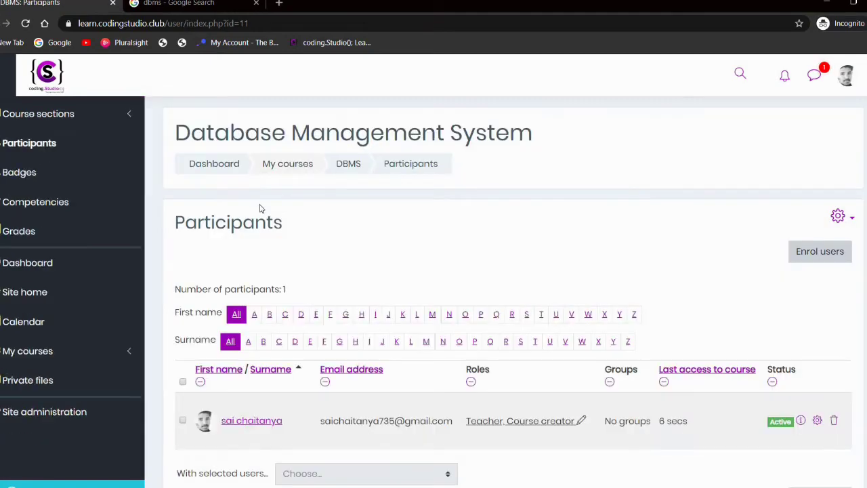
pyautogui.scroll(-1, 458, 322)
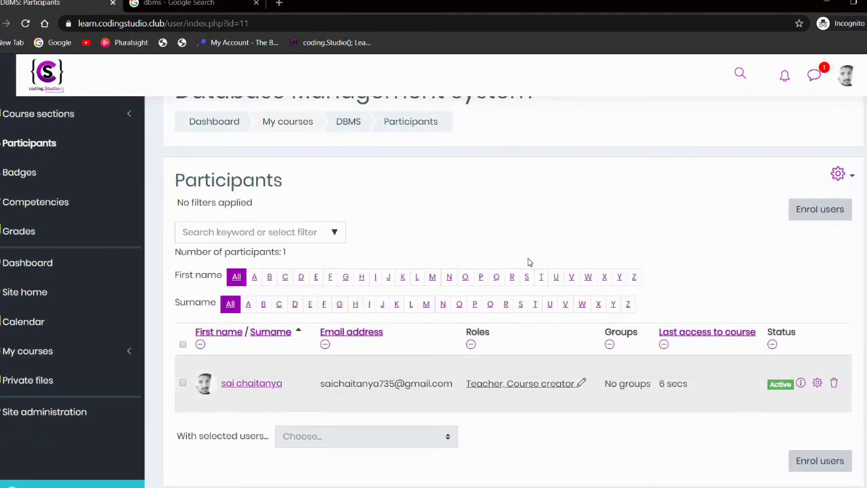
pyautogui.click(812, 211)
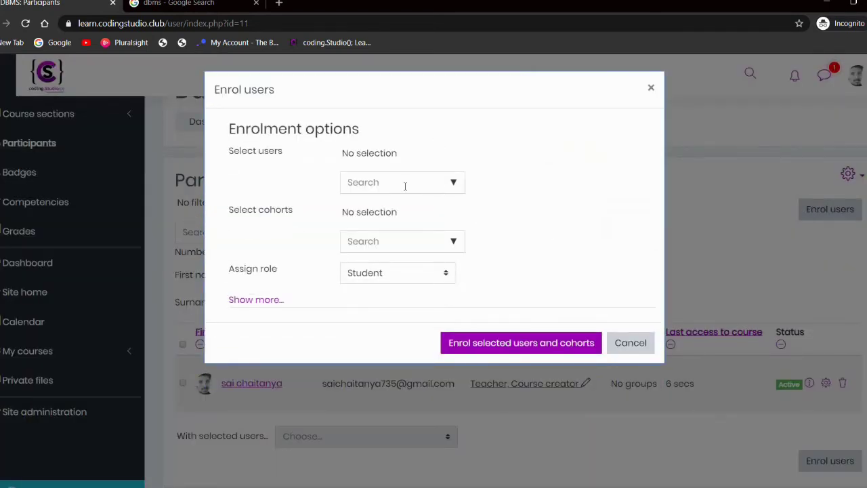
pyautogui.click(406, 187)
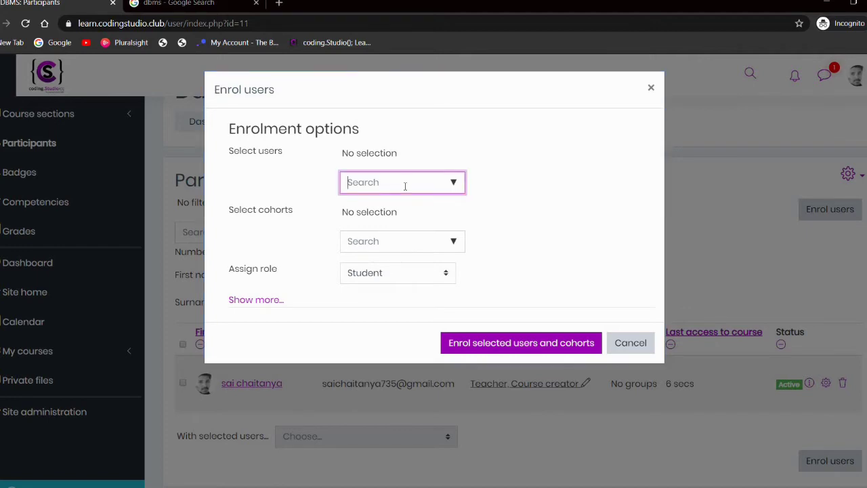
pyautogui.write('cha')
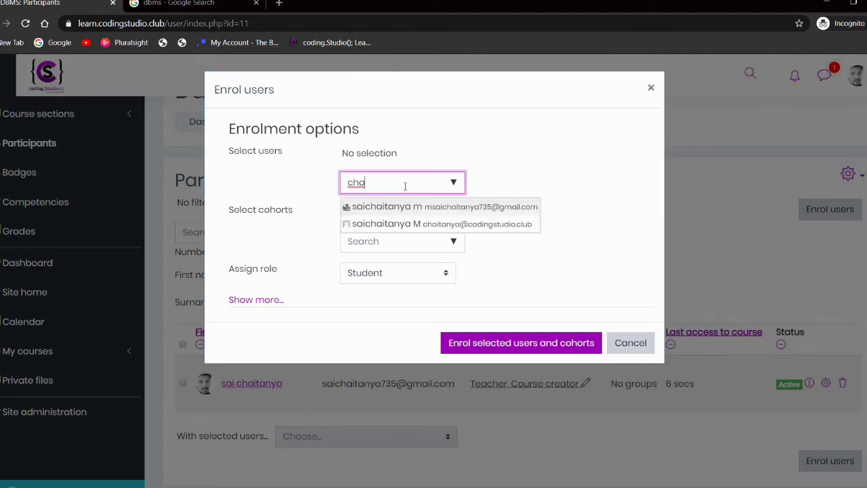
pyautogui.click(395, 231)
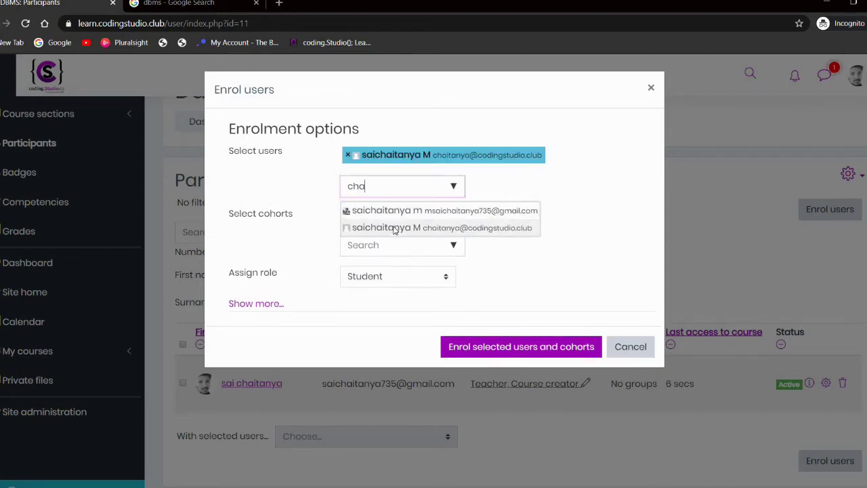
pyautogui.click(389, 278)
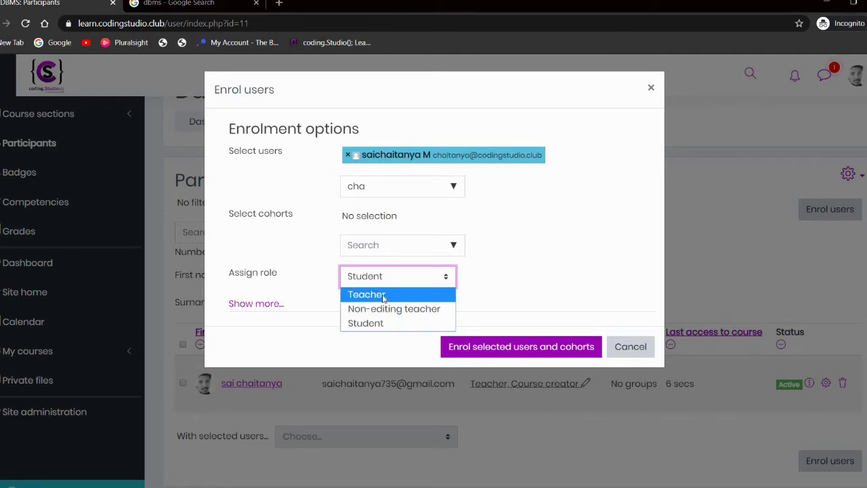
pyautogui.click(383, 297)
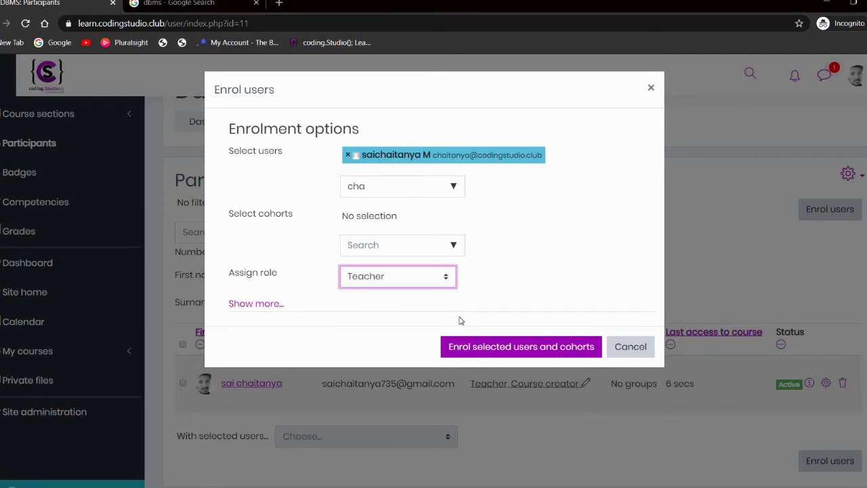
# Step: Confirm the Teacher enrolment, then go to the course's Enrolment methods page
pyautogui.click(495, 356)
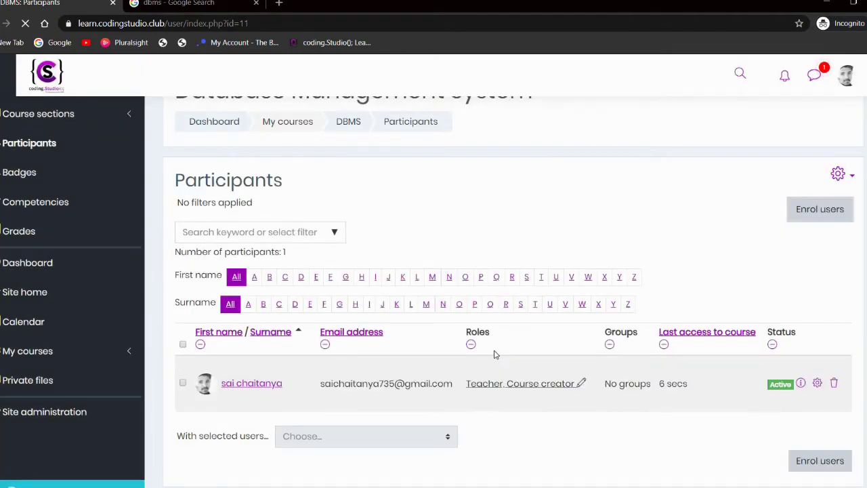
pyautogui.scroll(-1, 360, 380)
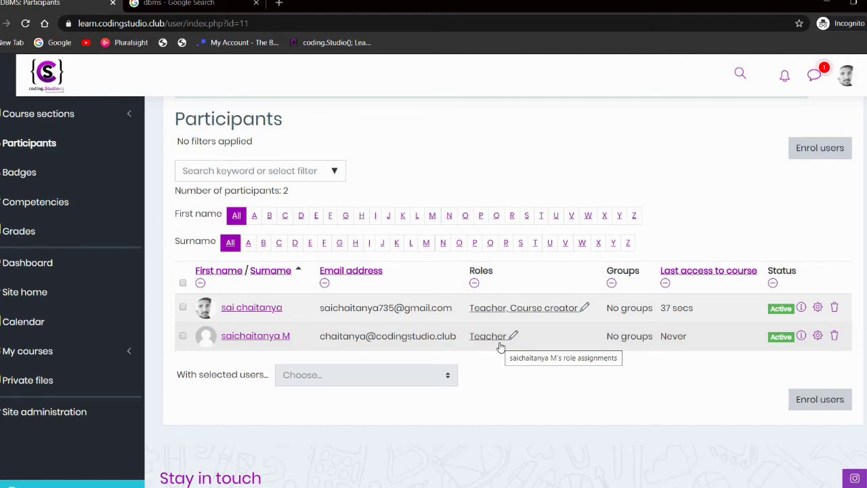
pyautogui.scroll(2, 502, 219)
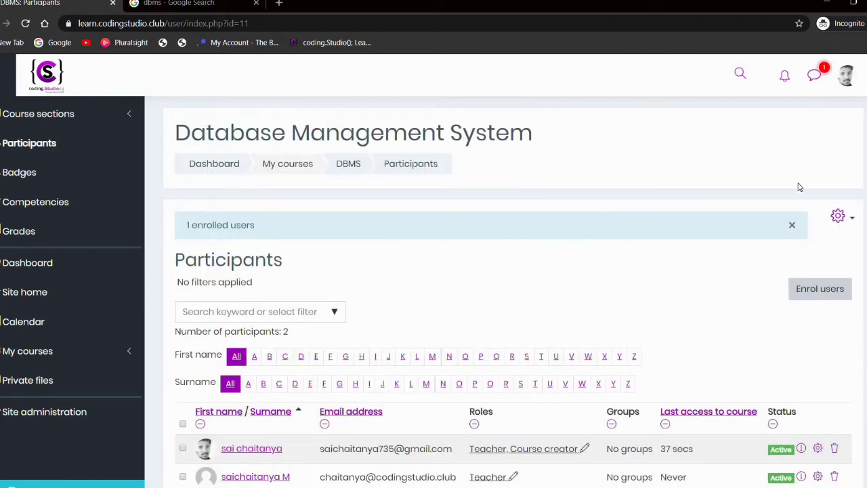
pyautogui.click(837, 218)
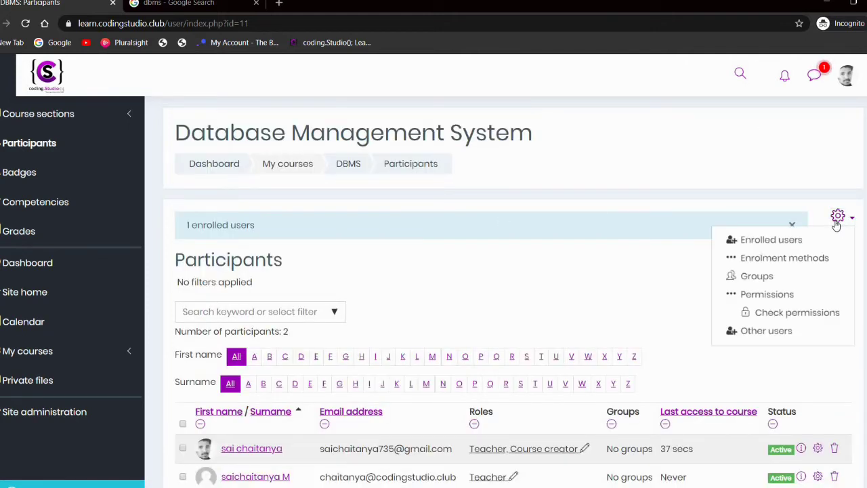
pyautogui.click(780, 263)
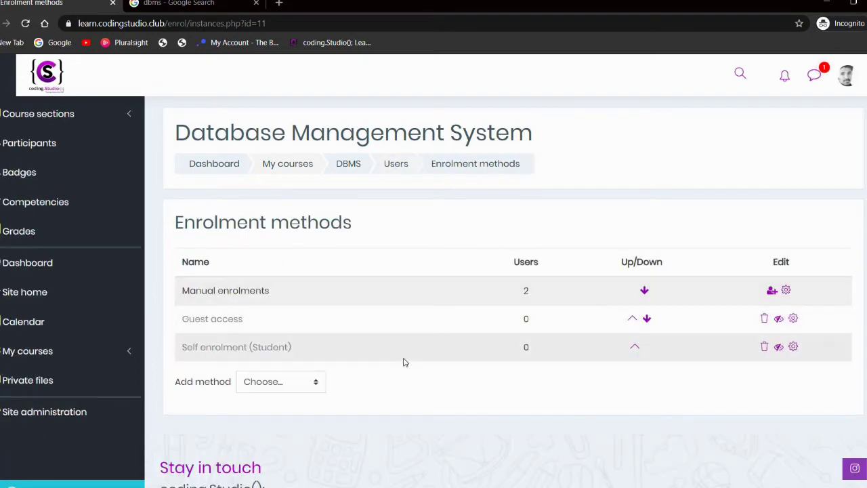
# Step: Enable Self enrolment (Student) and open its settings
pyautogui.click(779, 349)
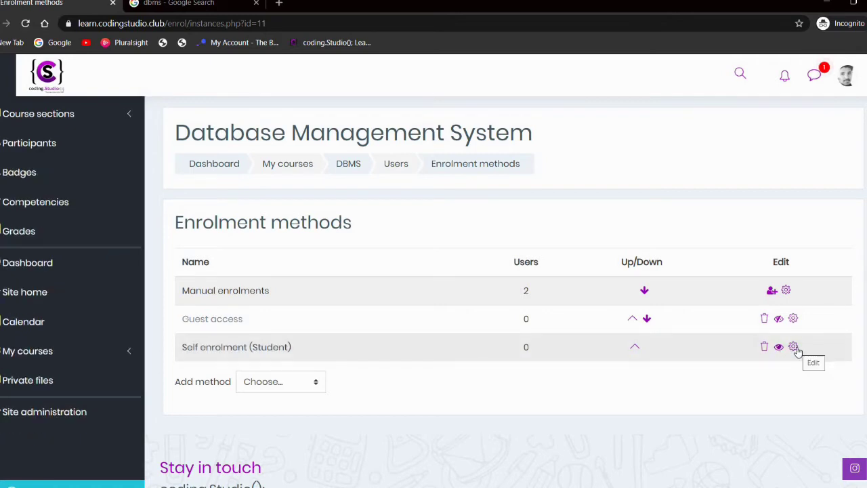
pyautogui.click(794, 347)
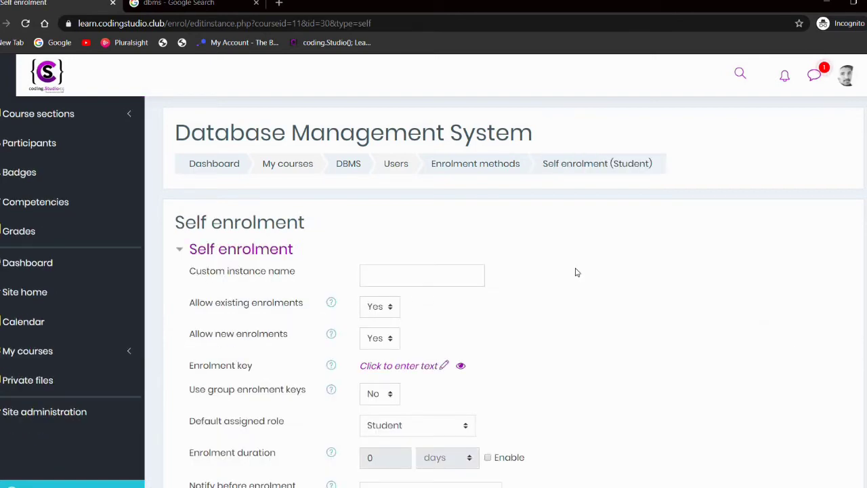
# Step: Set 'Use group enrolment keys' to Yes and save the self enrolment settings
pyautogui.scroll(-3, 594, 396)
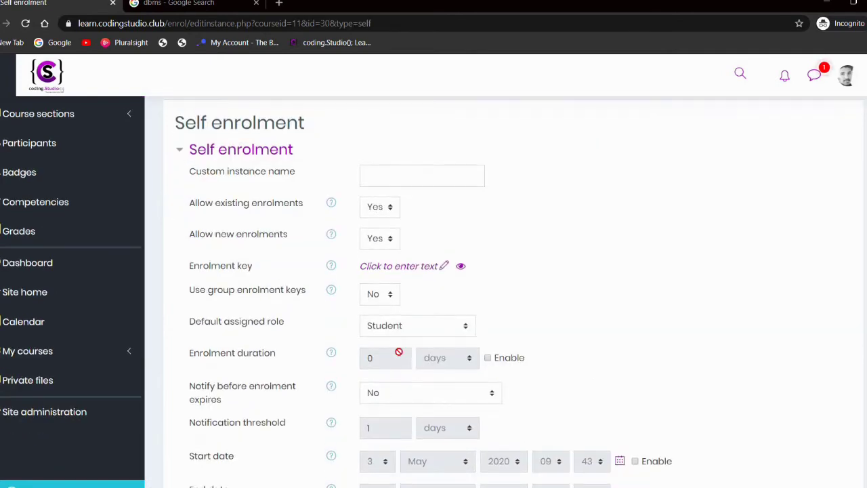
pyautogui.click(391, 298)
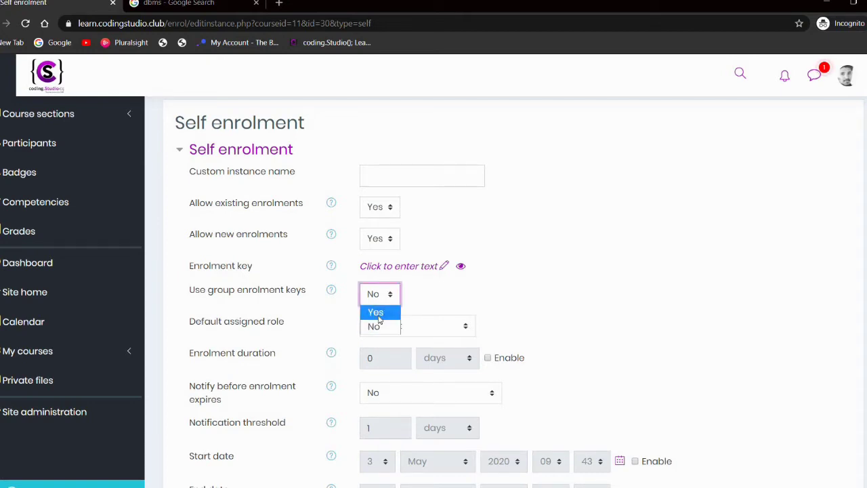
pyautogui.click(378, 317)
pyautogui.scroll(-10, 415, 339)
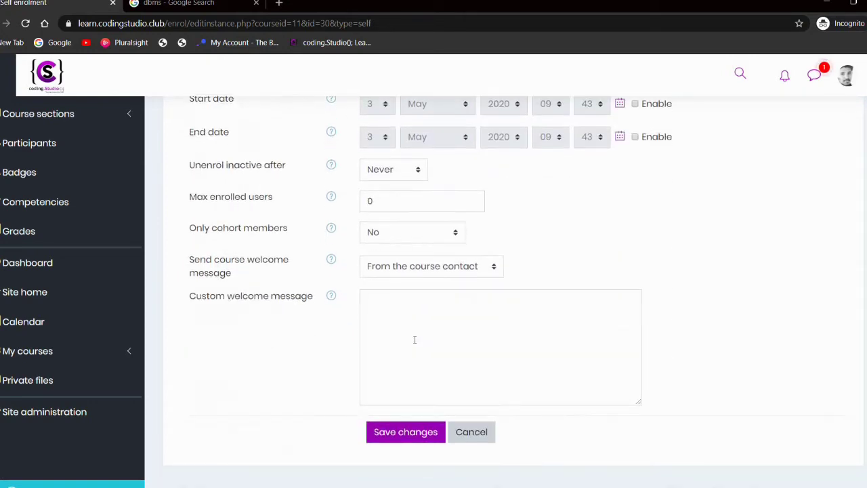
pyautogui.click(383, 382)
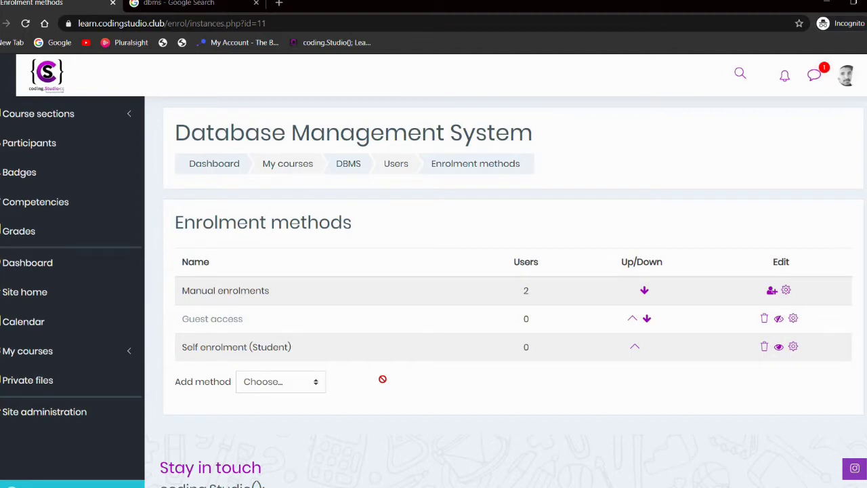
pyautogui.scroll(-1, 377, 274)
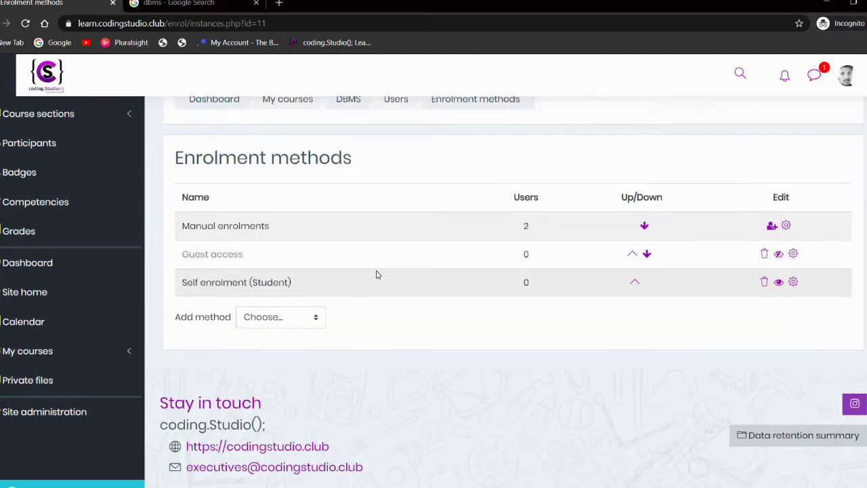
pyautogui.scroll(1, 377, 275)
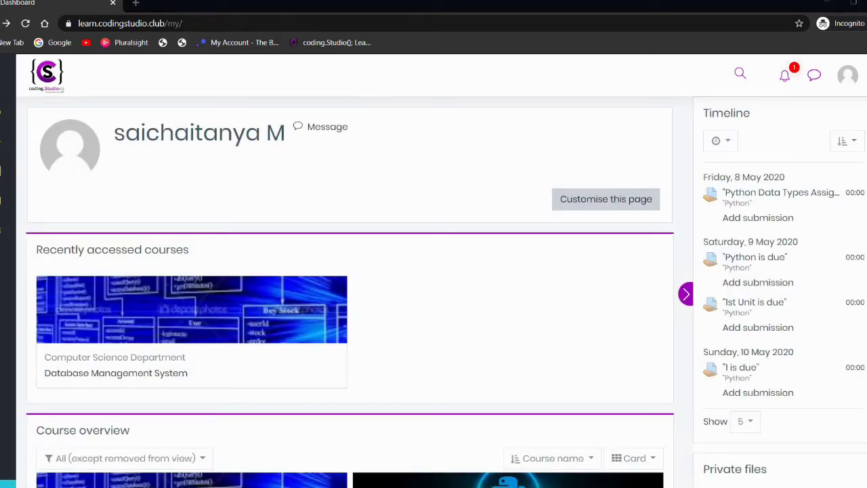
# Step: Open the Database Management System card from the dashboard's Course overview and look over its sections
pyautogui.scroll(-1, 349, 291)
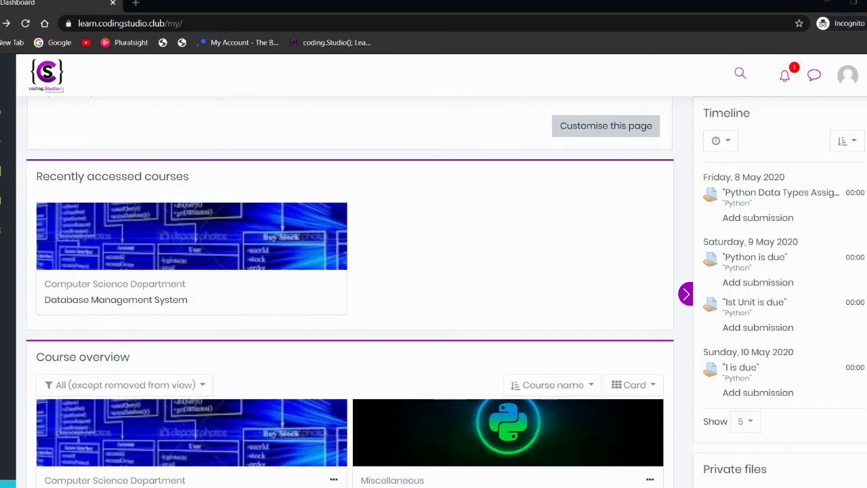
pyautogui.scroll(-1, 228, 357)
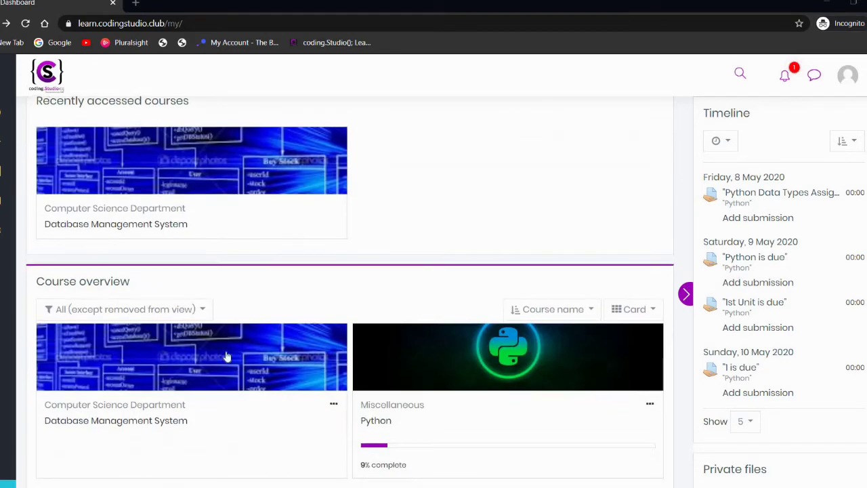
pyautogui.click(119, 363)
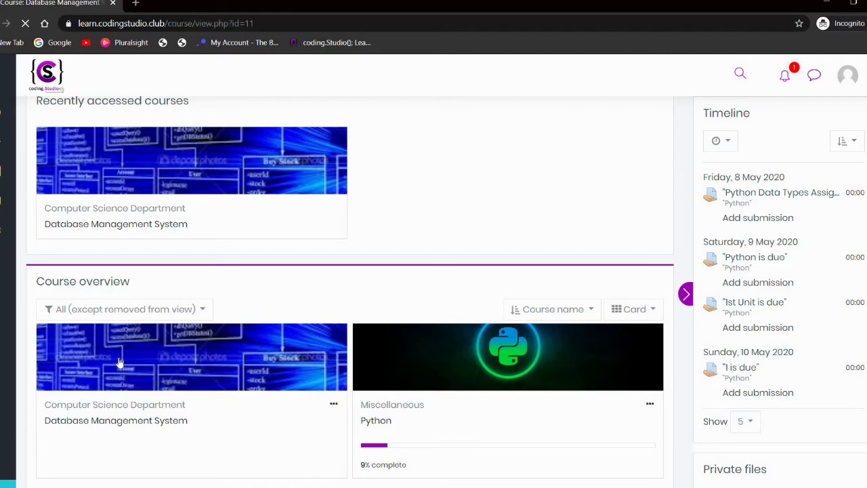
pyautogui.scroll(-3, 277, 360)
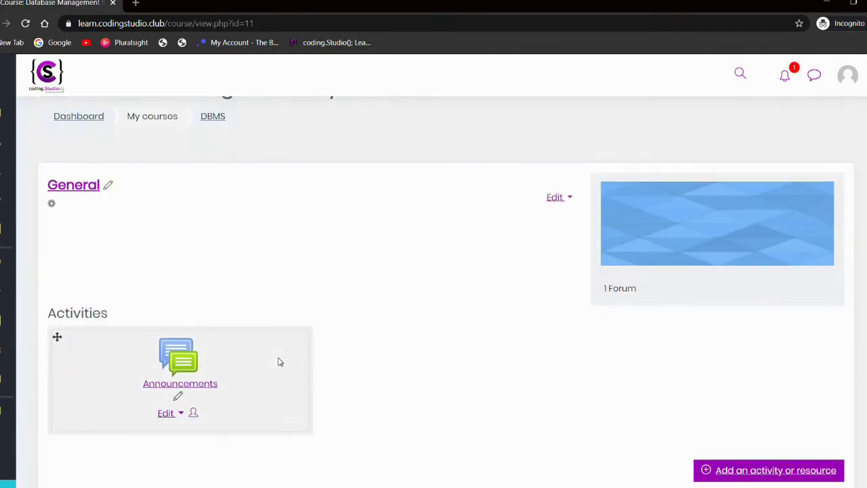
pyautogui.scroll(-4, 277, 361)
pyautogui.scroll(-1, 256, 381)
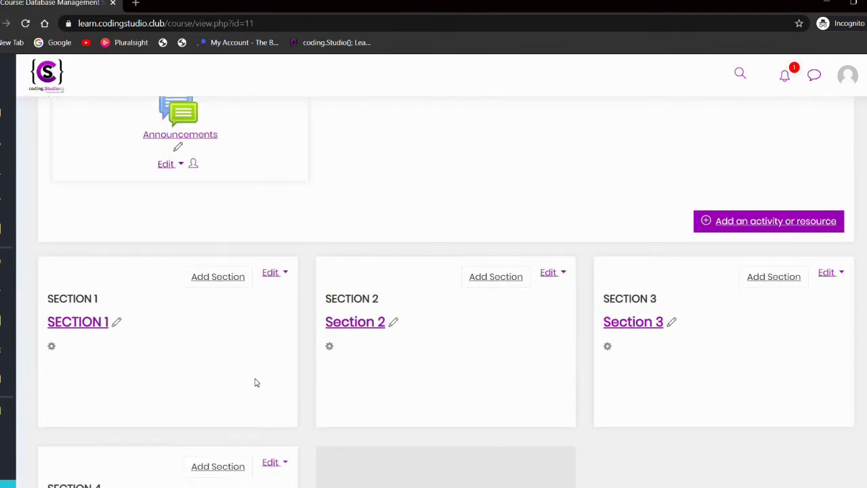
pyautogui.scroll(-2, 318, 323)
pyautogui.scroll(3, 393, 283)
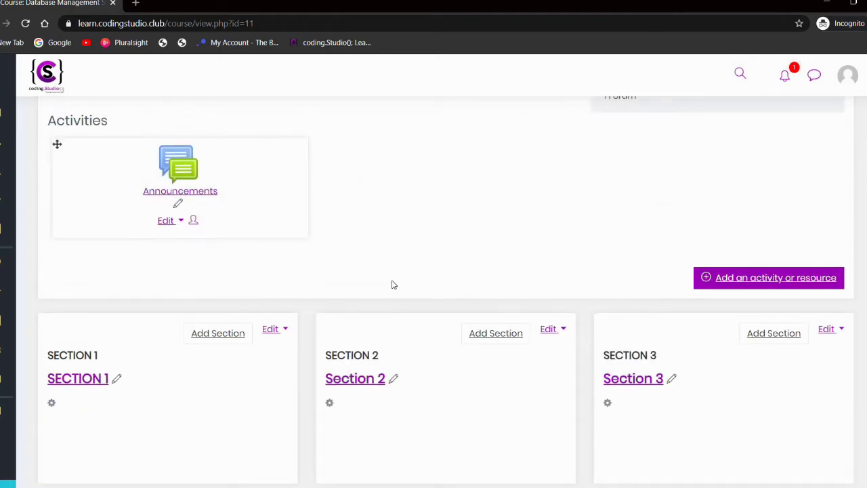
pyautogui.scroll(4, 392, 285)
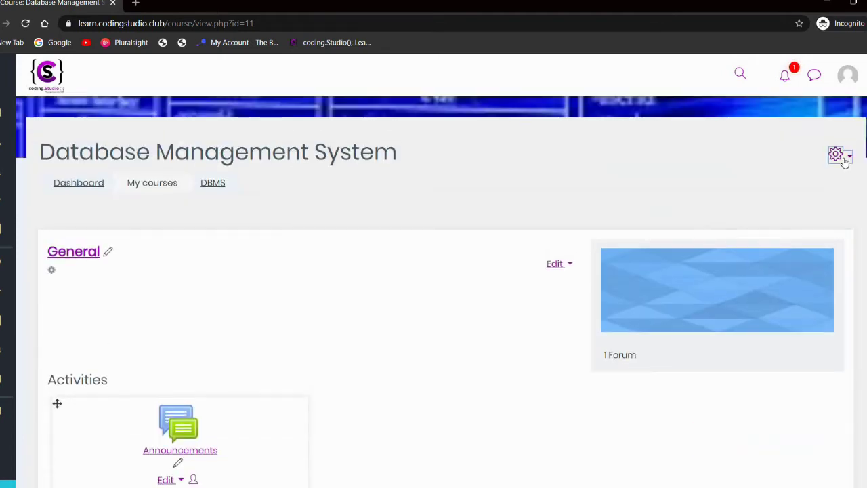
# Step: Open the DBMS course's full administration page through the gear menu's More... entry
pyautogui.click(845, 159)
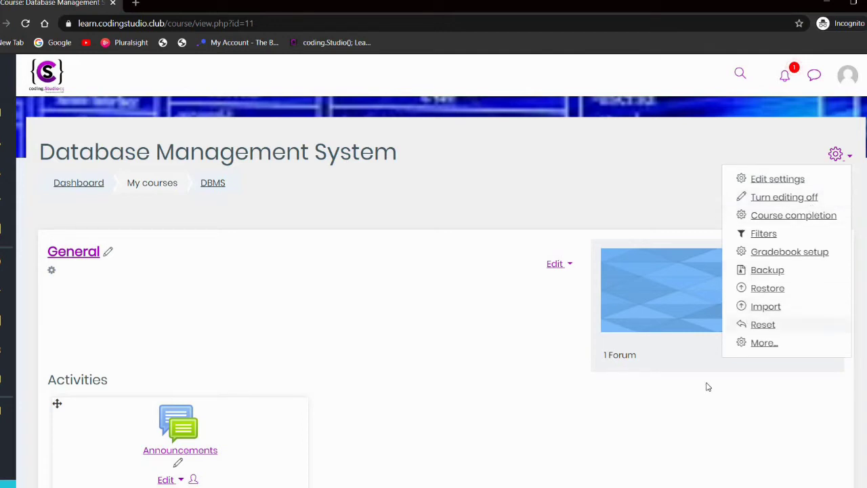
pyautogui.scroll(-2, 550, 446)
pyautogui.scroll(-5, 550, 446)
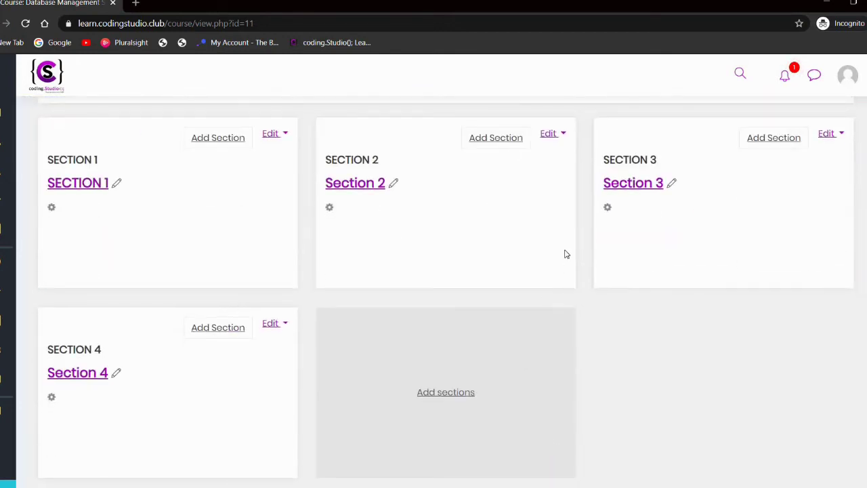
pyautogui.scroll(-1, 441, 350)
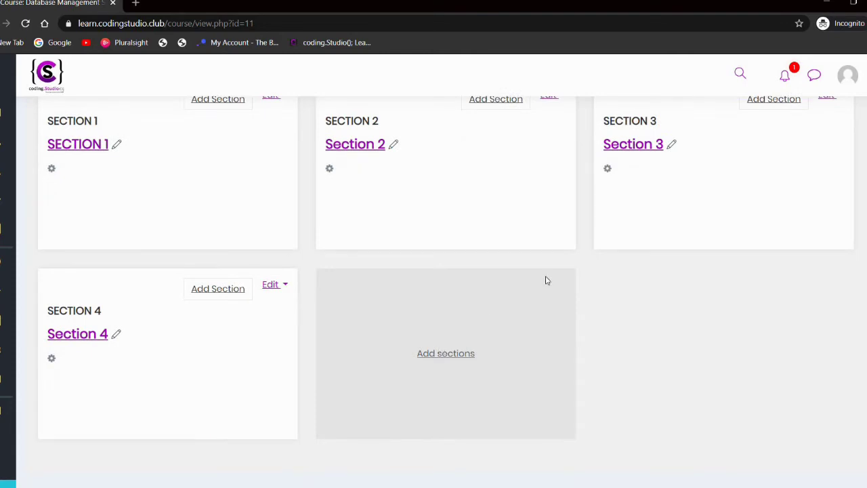
pyautogui.scroll(8, 547, 280)
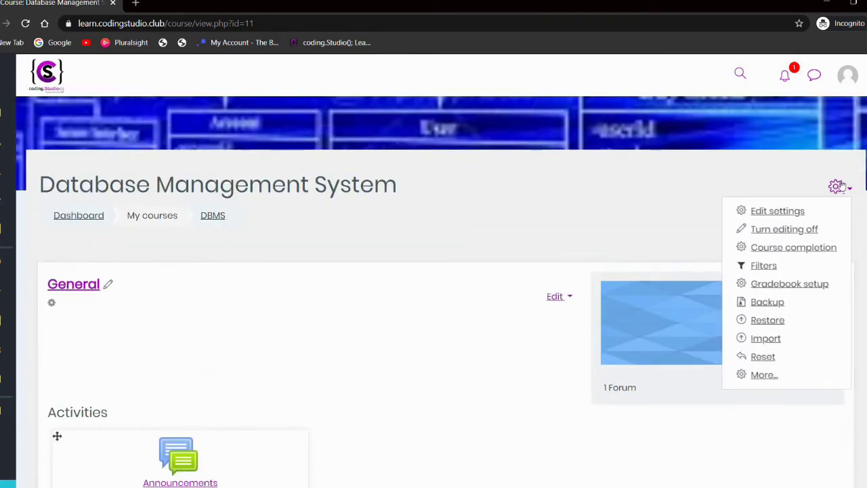
pyautogui.click(759, 374)
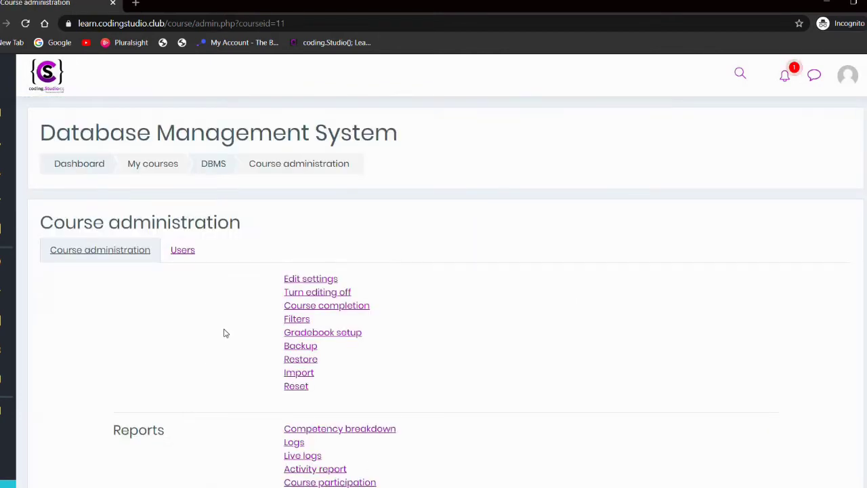
pyautogui.scroll(-1, 77, 271)
# Step: Go to Users > Groups and begin creating a new group
pyautogui.click(183, 209)
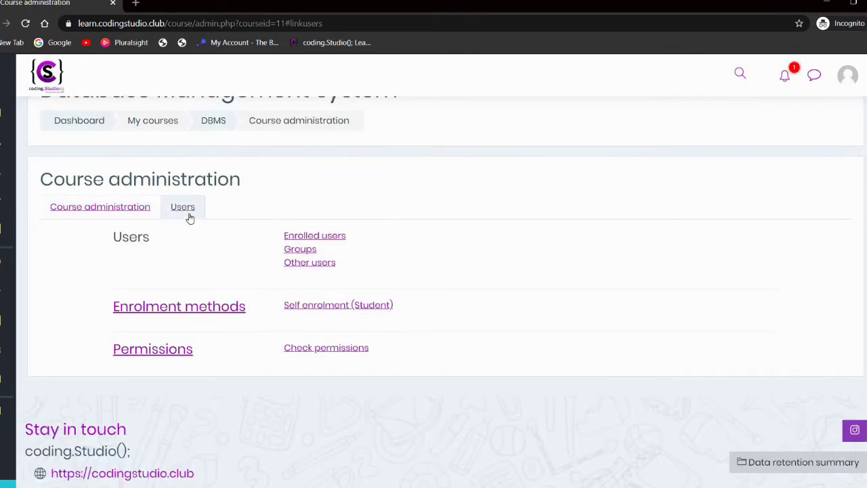
pyautogui.click(302, 251)
pyautogui.scroll(-3, 300, 254)
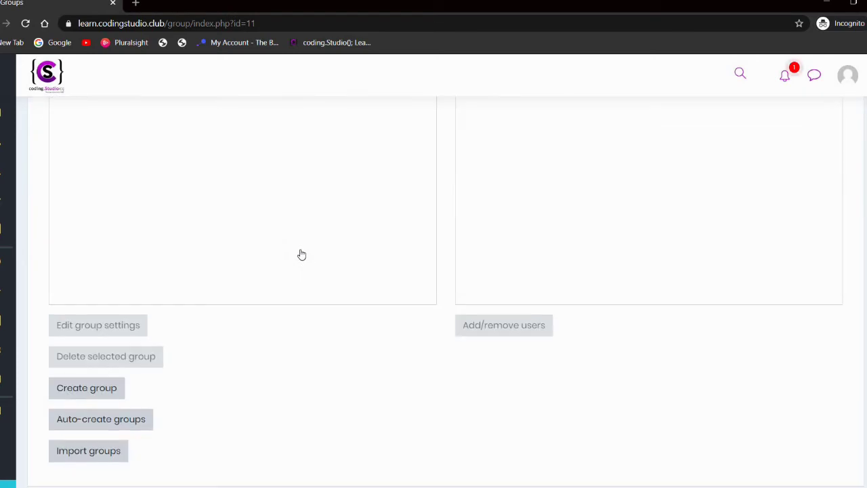
pyautogui.scroll(2, 300, 254)
pyautogui.scroll(-3, 300, 253)
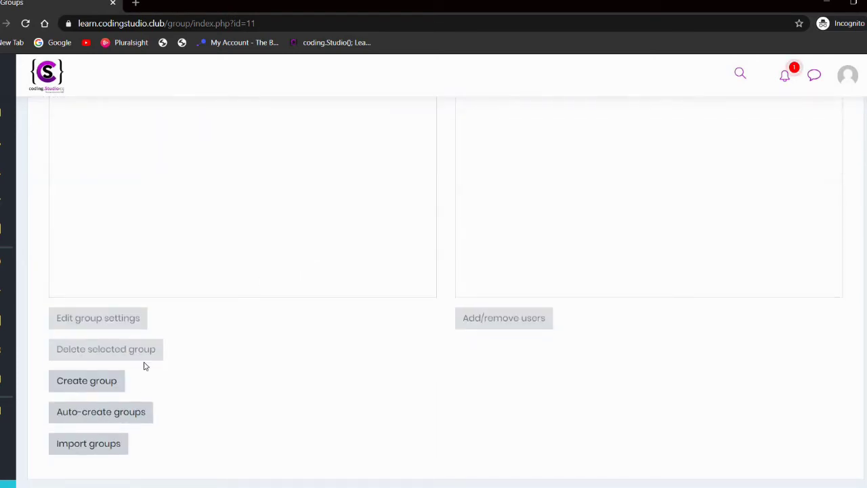
pyautogui.click(98, 384)
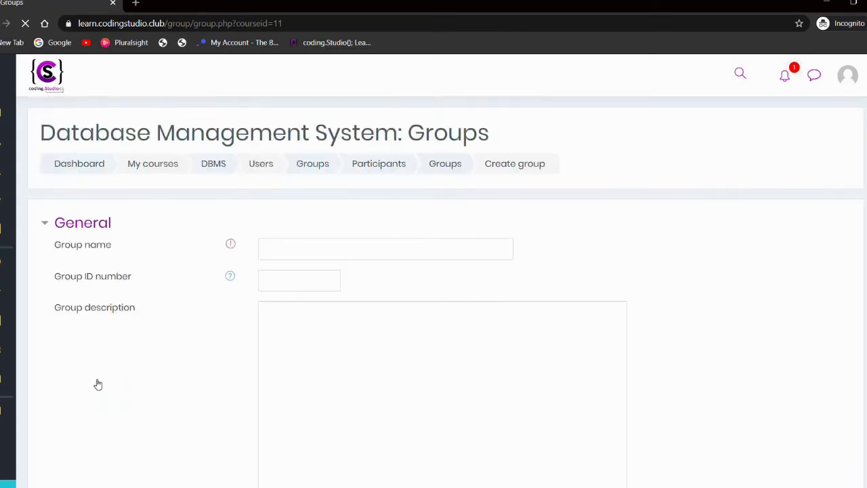
# Step: Name the new group 'CSE-A'
pyautogui.click(378, 250)
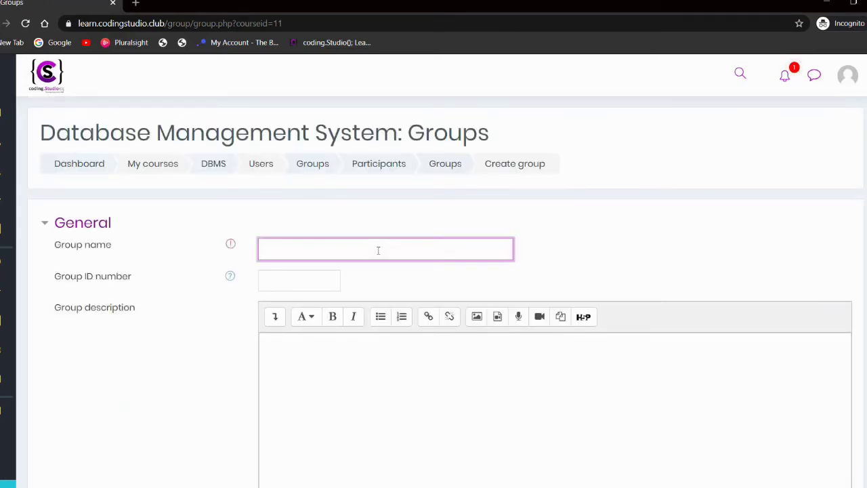
pyautogui.write('CSE-A')
pyautogui.scroll(-1, 378, 250)
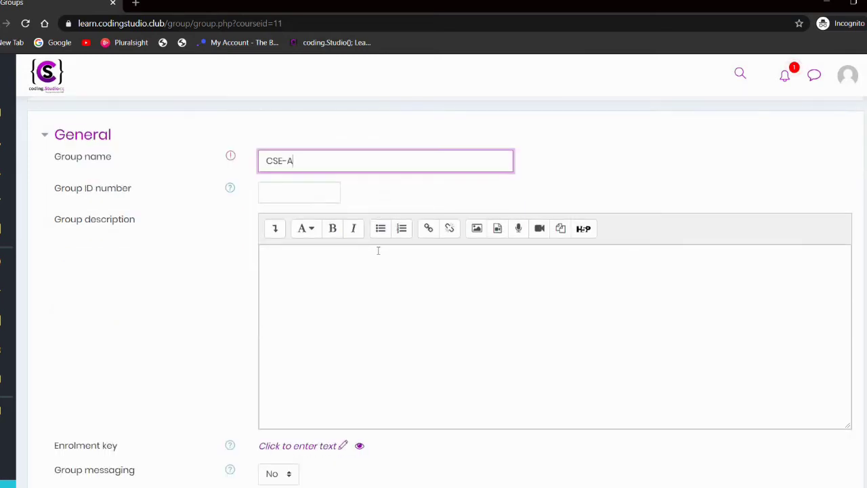
pyautogui.scroll(-1, 378, 250)
pyautogui.scroll(1, 378, 250)
pyautogui.scroll(-1, 298, 384)
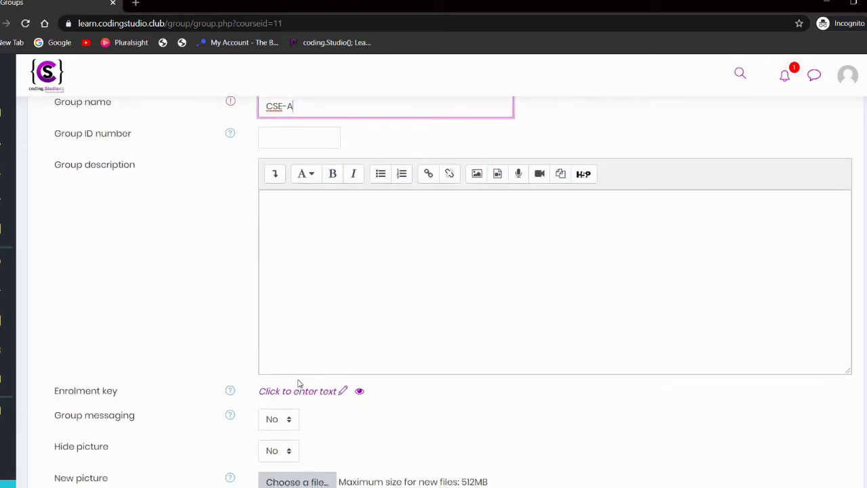
# Step: Give CSE-A an enrolment key, check it by revealing it, and save the group
pyautogui.click(342, 391)
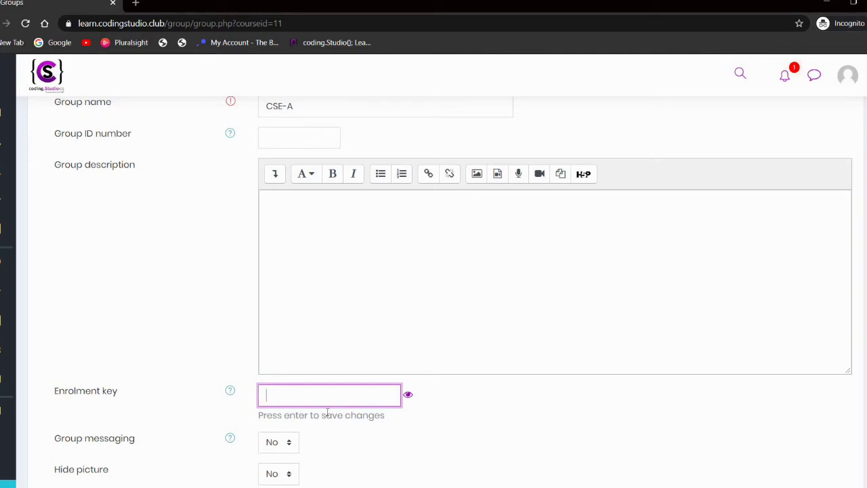
pyautogui.click(407, 399)
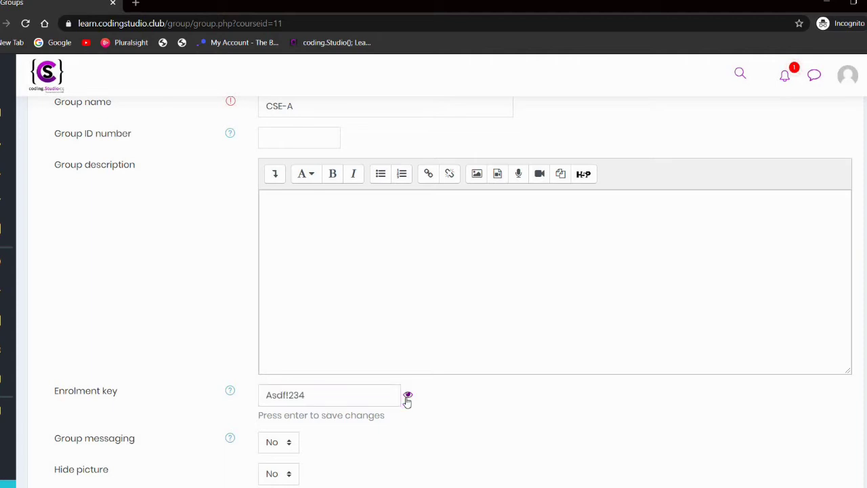
pyautogui.scroll(-2, 407, 401)
pyautogui.scroll(-2, 407, 401)
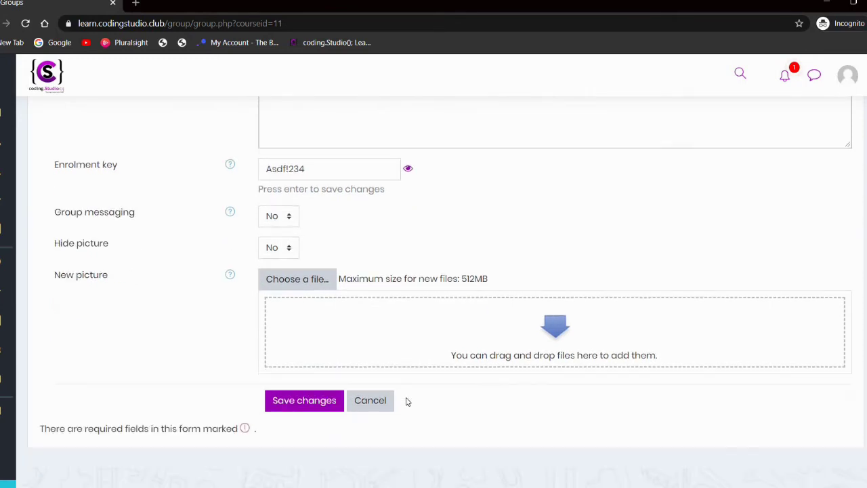
pyautogui.click(278, 405)
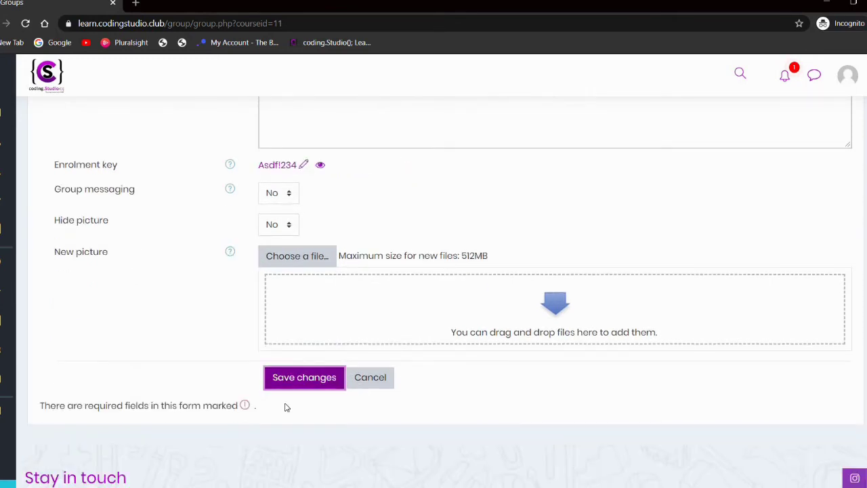
pyautogui.click(302, 389)
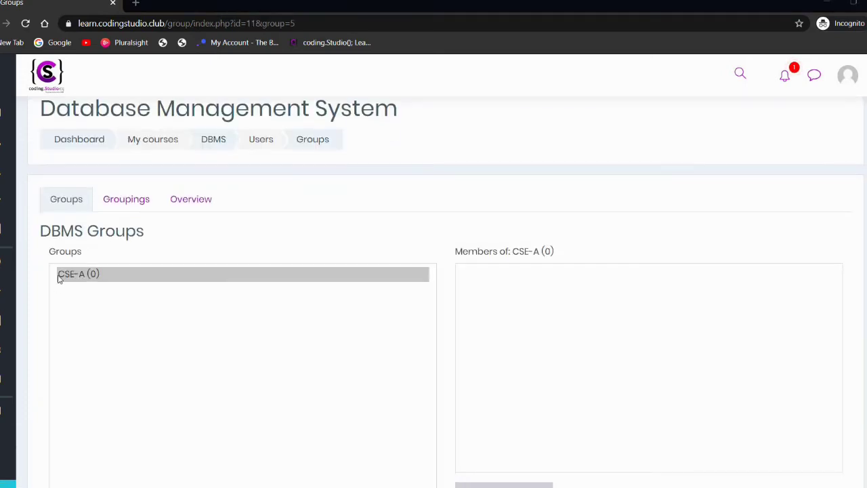
# Step: Confirm CSE-A (0) is listed, then return to the course via the DBMS breadcrumb
pyautogui.scroll(-1, 68, 281)
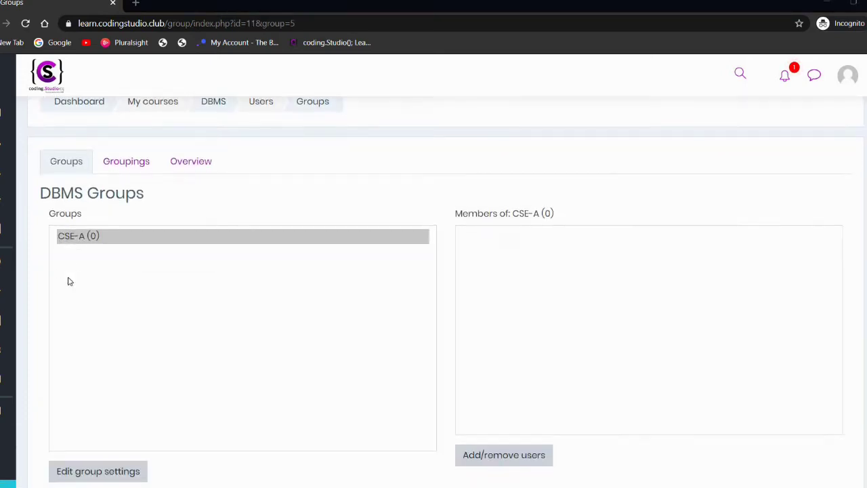
pyautogui.scroll(2, 67, 281)
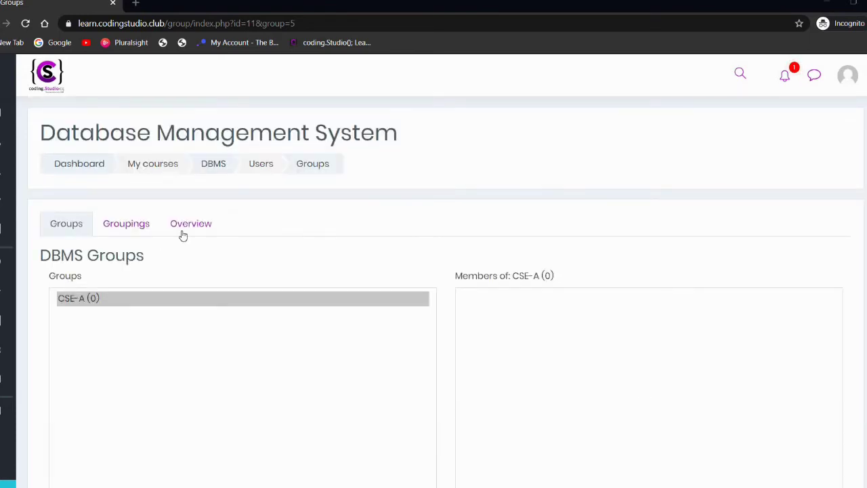
pyautogui.click(212, 166)
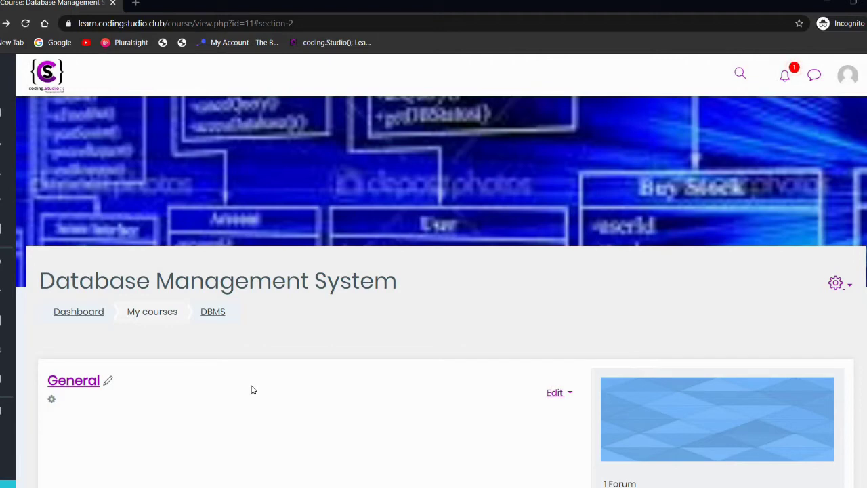
# Step: Edit Section 1's title in place, pasting 'Resource' as its new name
pyautogui.scroll(-5, 251, 389)
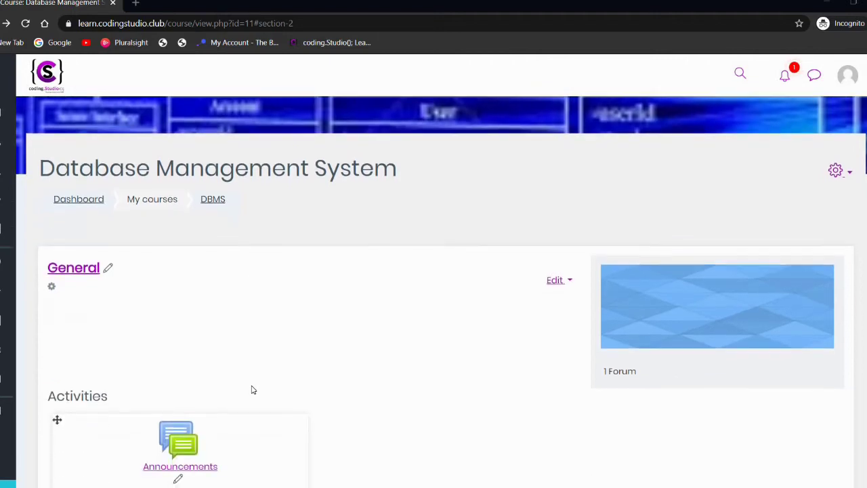
pyautogui.scroll(-1, 223, 395)
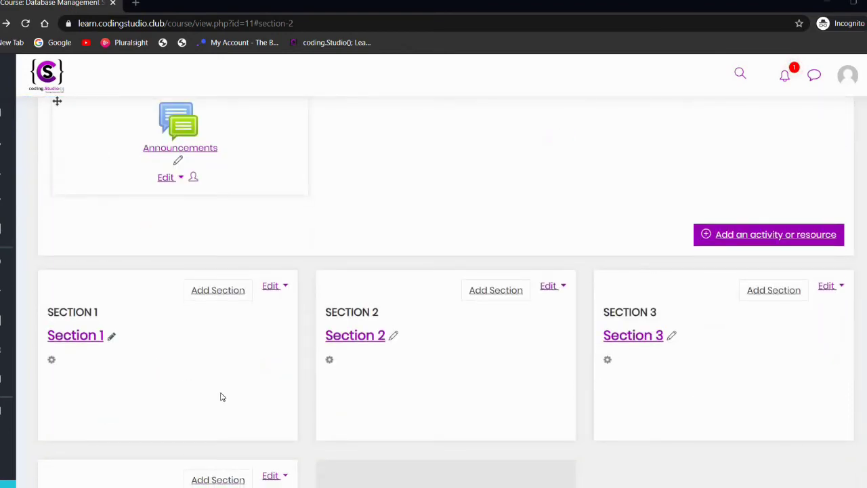
pyautogui.scroll(-1, 220, 397)
pyautogui.scroll(-1, 221, 396)
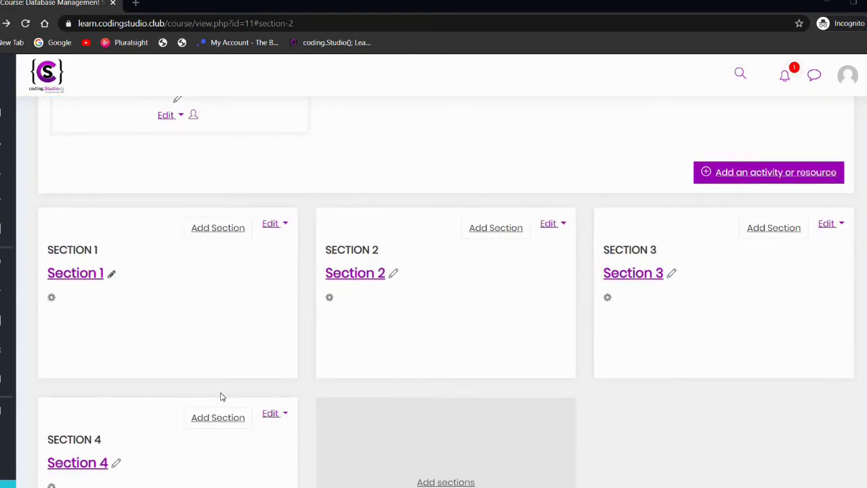
pyautogui.click(112, 273)
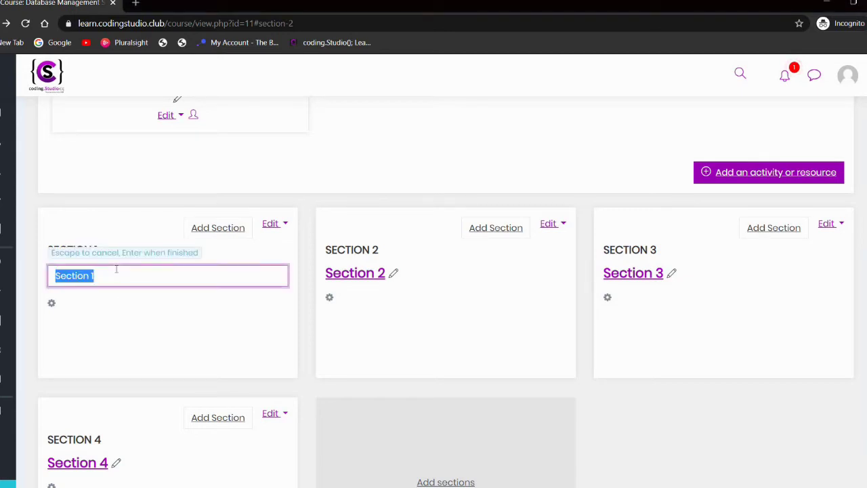
pyautogui.write('Resources')
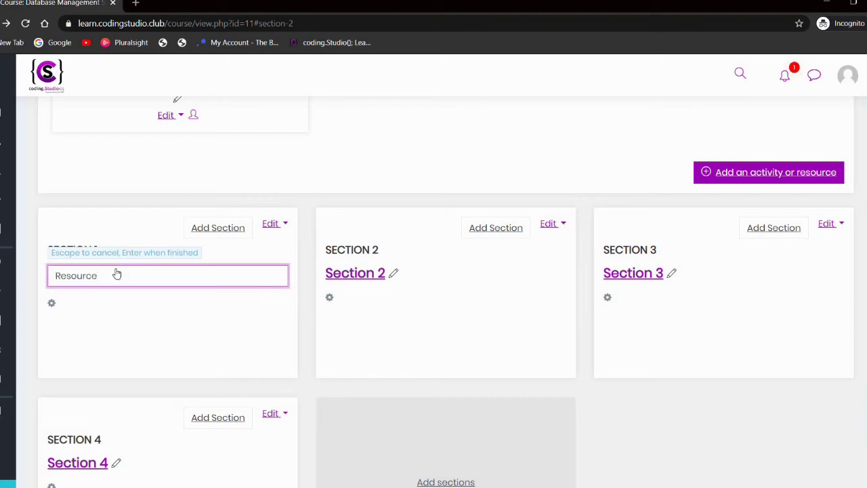
pyautogui.press('Return')
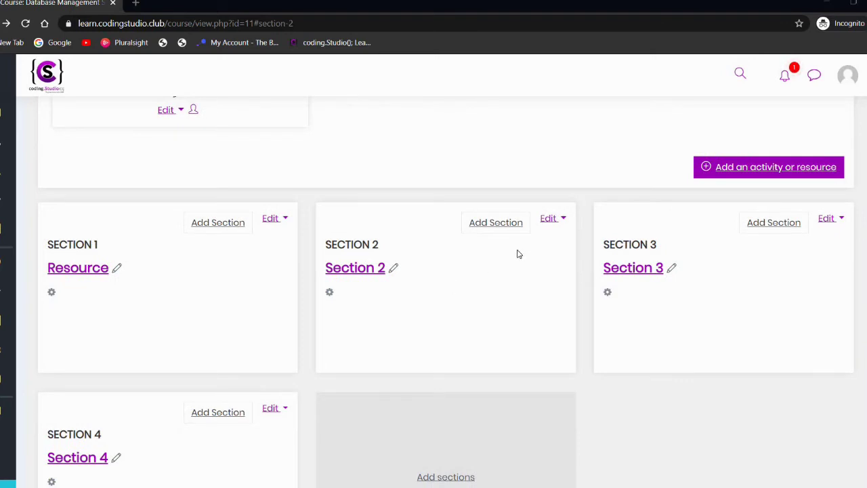
# Step: Open Section 2's Edit topic settings and expand Restrict access
pyautogui.click(549, 219)
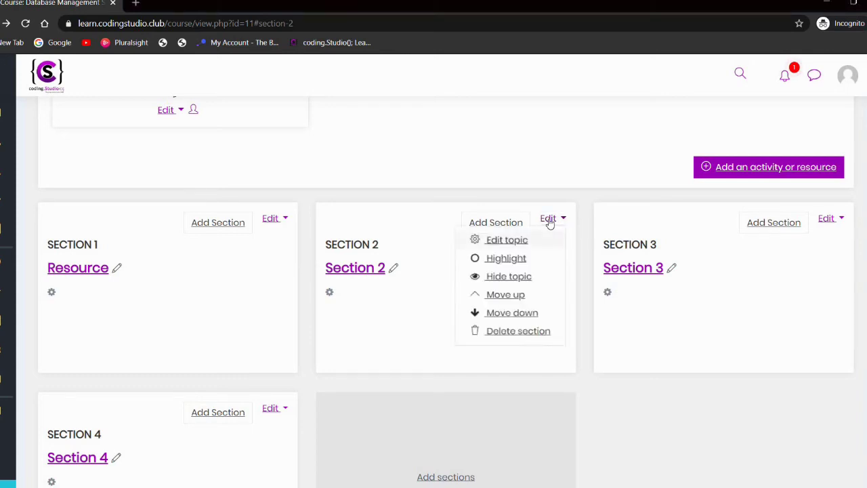
pyautogui.click(506, 241)
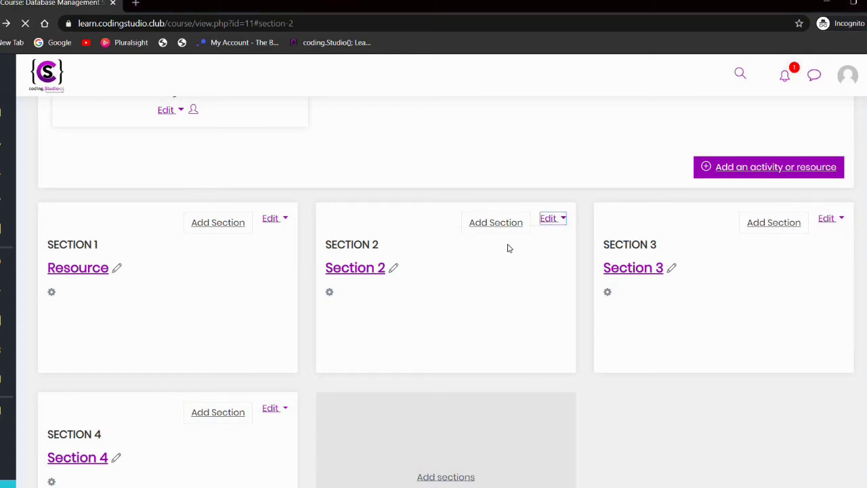
pyautogui.scroll(-2, 509, 248)
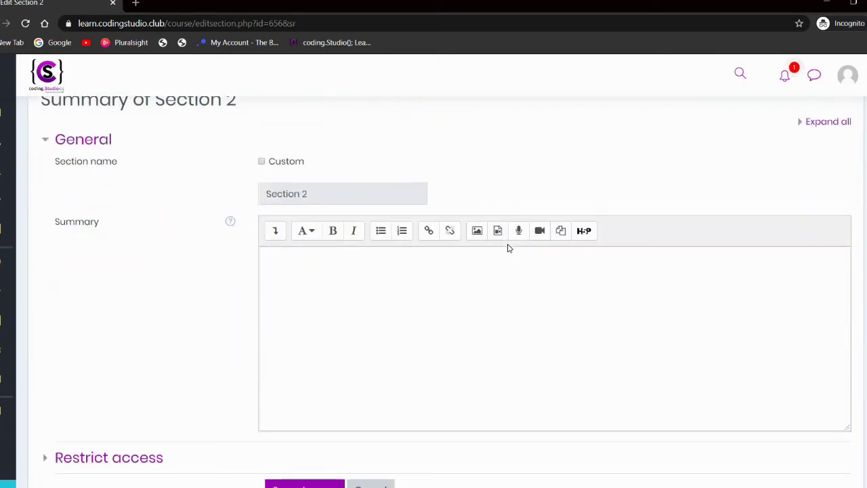
pyautogui.scroll(-2, 509, 248)
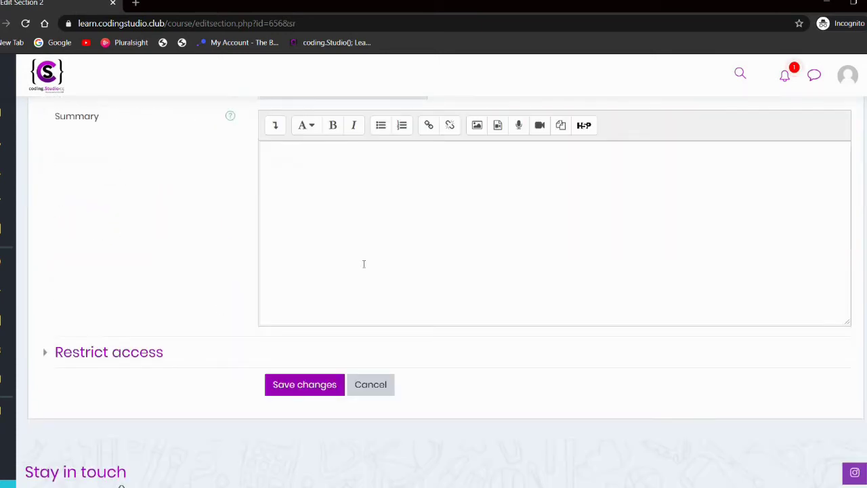
pyautogui.click(144, 350)
pyautogui.scroll(-1, 287, 357)
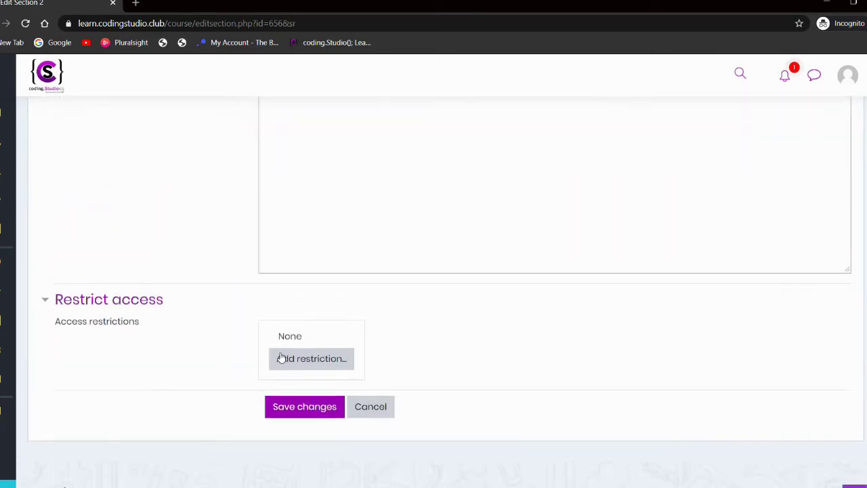
# Step: Add a group restriction for CSE-A, hide it from non-members, and save Section 2
pyautogui.click(286, 357)
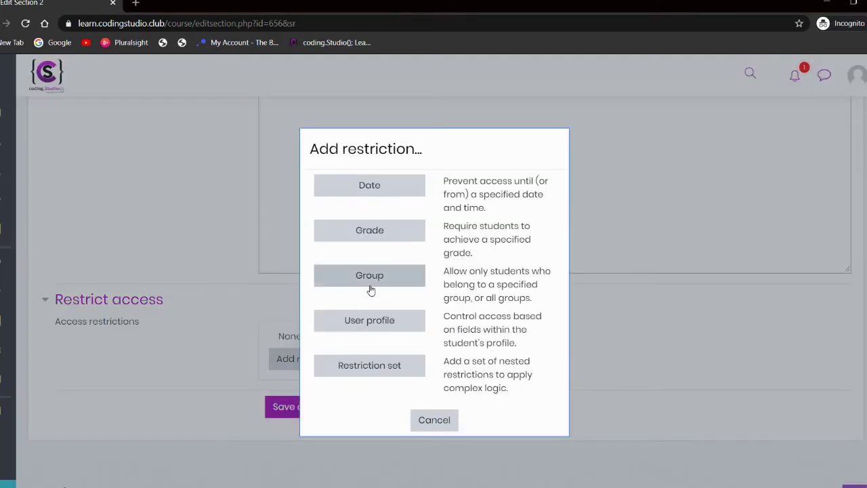
pyautogui.click(370, 289)
pyautogui.scroll(-1, 357, 333)
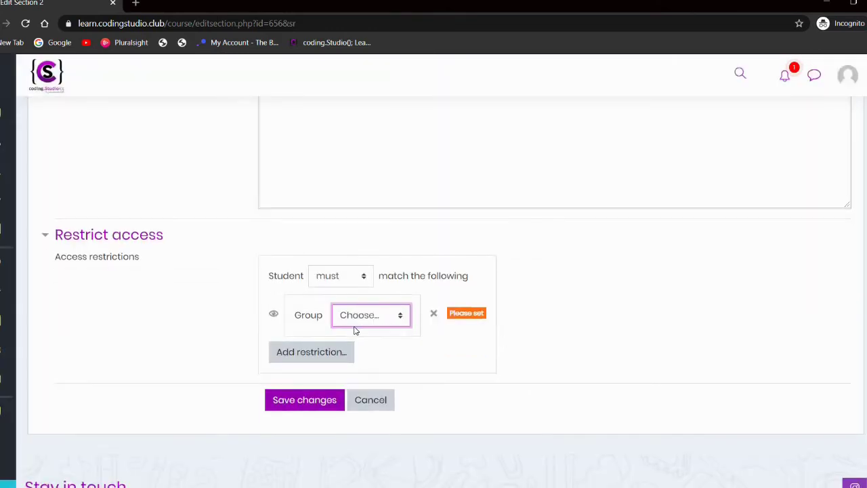
pyautogui.click(377, 317)
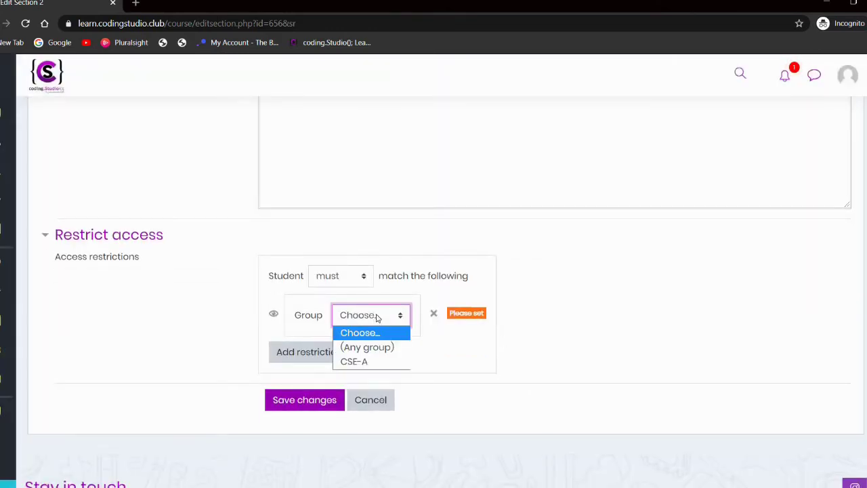
pyautogui.click(350, 363)
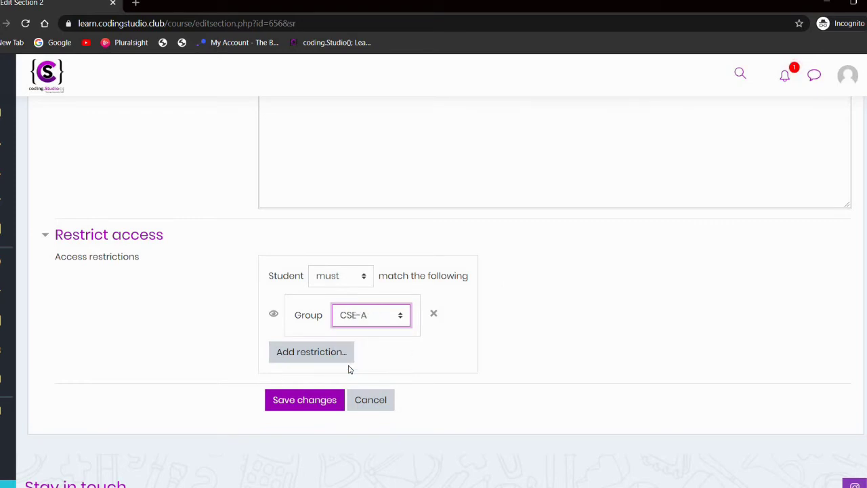
pyautogui.click(274, 316)
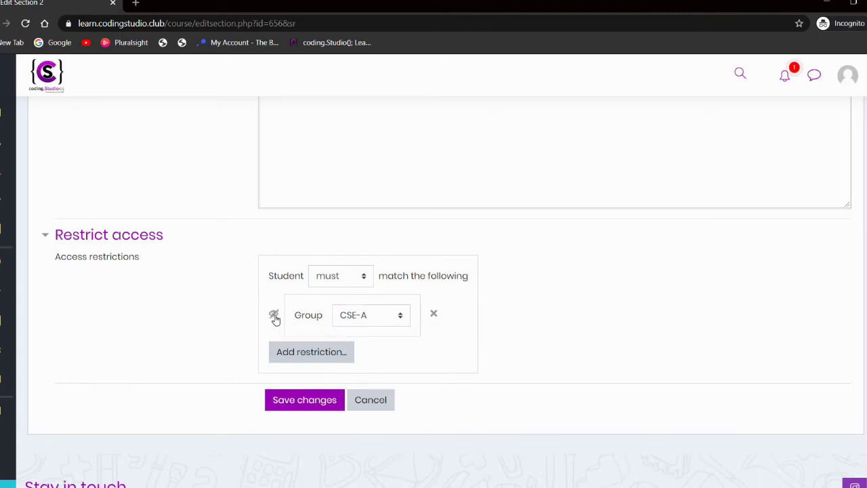
pyautogui.click(294, 402)
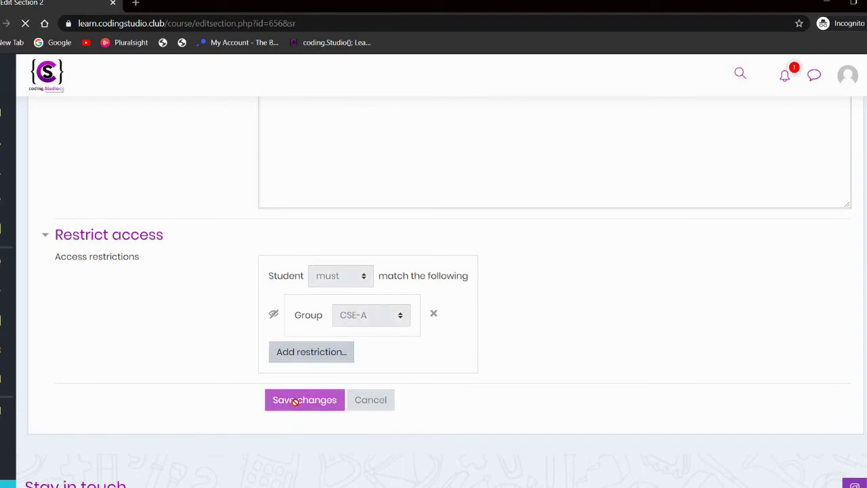
pyautogui.scroll(-7, 295, 402)
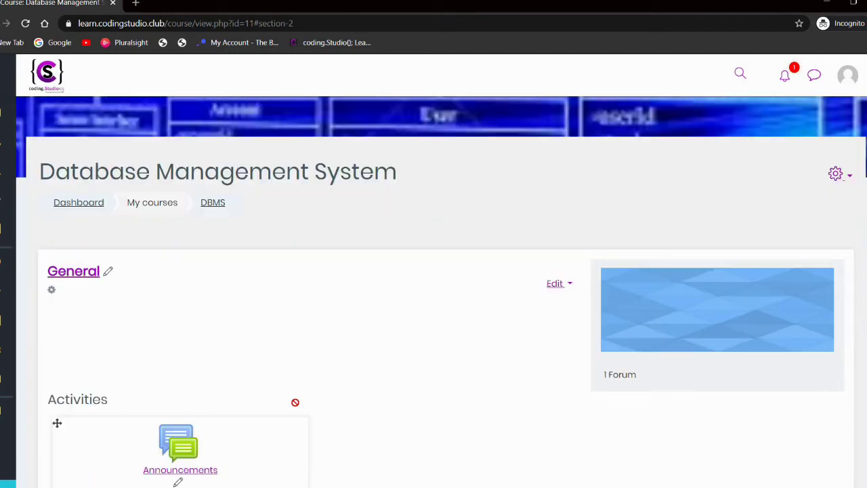
# Step: Check Section 2's CSE-A restriction notice, then go to the Resource section's own page
pyautogui.scroll(-1, 295, 402)
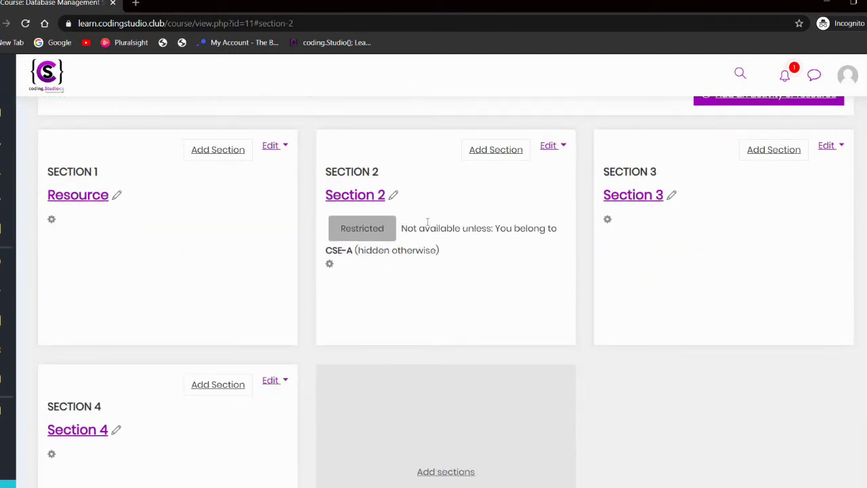
pyautogui.moveTo(425, 227); pyautogui.dragTo(452, 257)
pyautogui.click(454, 261)
pyautogui.scroll(1, 446, 291)
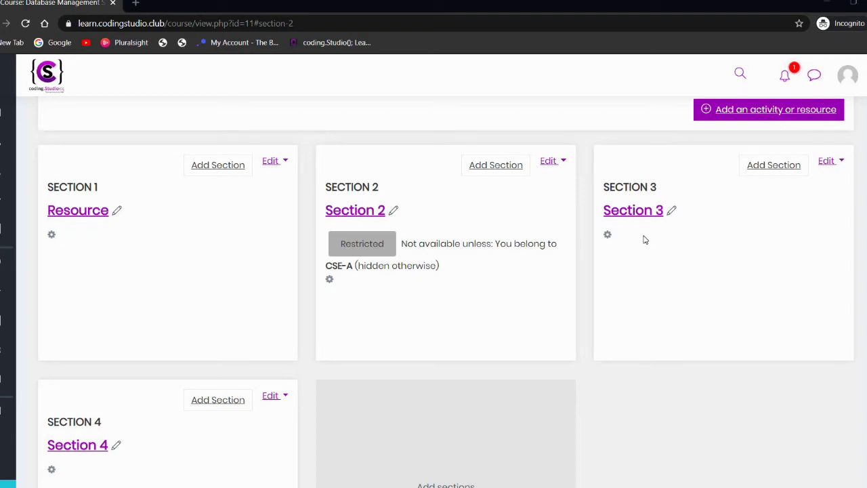
pyautogui.click(99, 218)
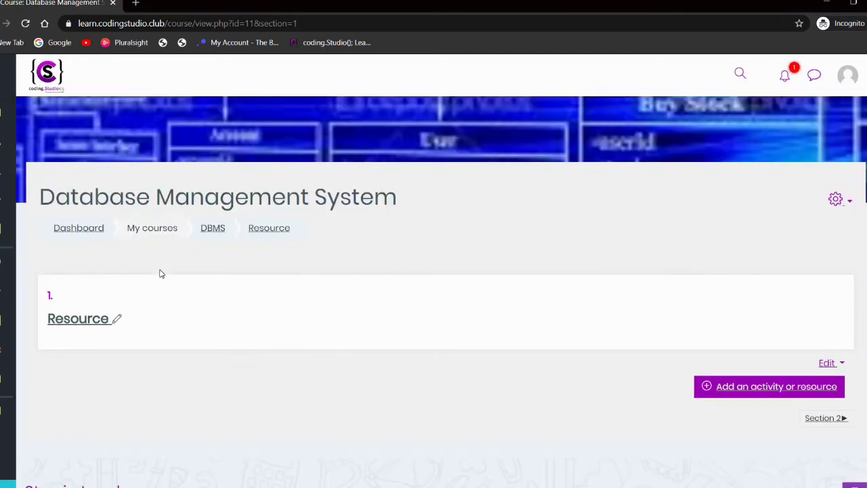
pyautogui.scroll(-2, 258, 311)
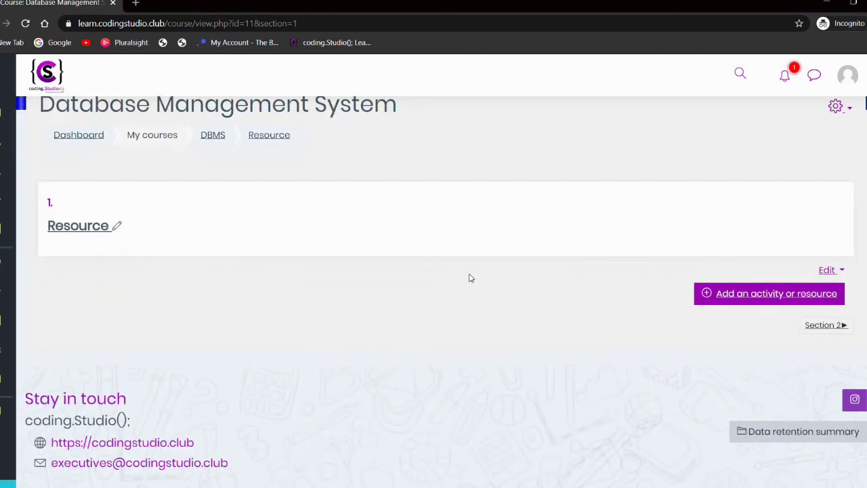
# Step: Pick Lesson in the Resource section's activity chooser and add it
pyautogui.click(755, 296)
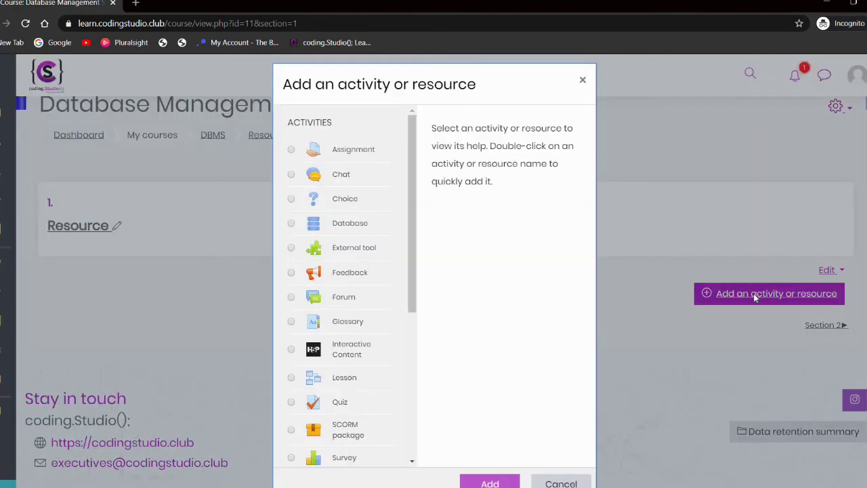
pyautogui.scroll(-1, 318, 330)
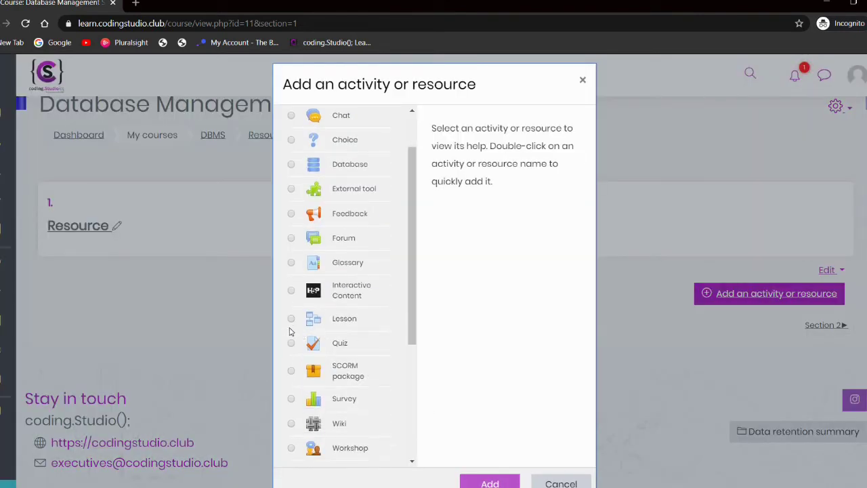
pyautogui.click(292, 319)
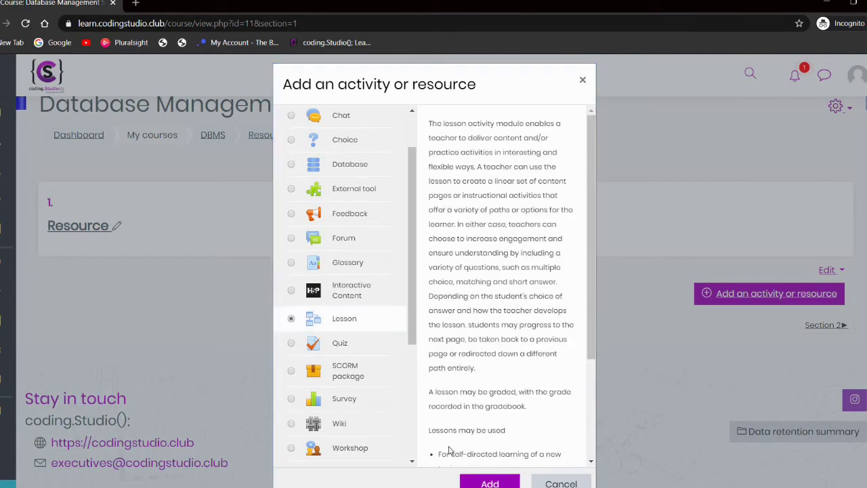
pyautogui.click(485, 484)
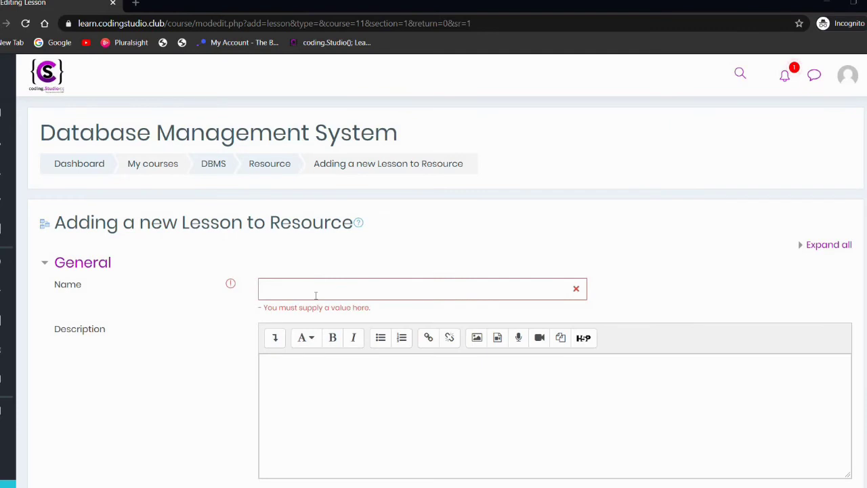
# Step: Enter 'Basics' as the lesson name and 'hello' followed by a new line in the description
pyautogui.click(316, 295)
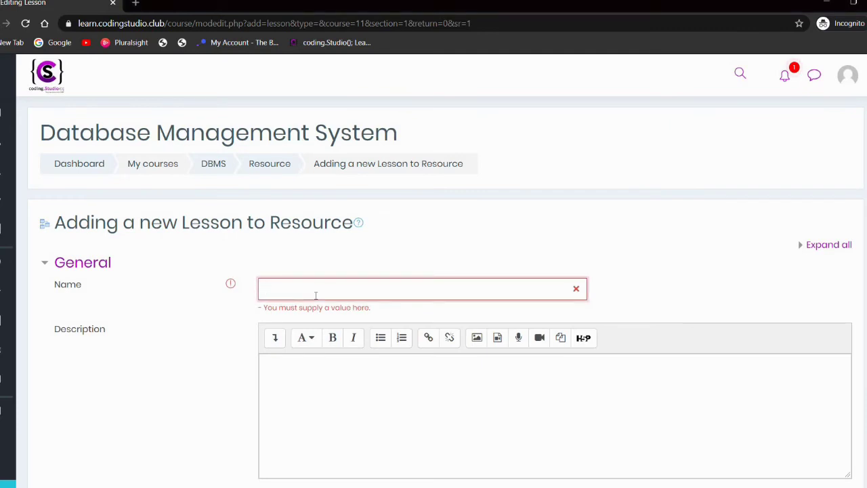
pyautogui.write('Basics')
pyautogui.click(306, 387)
pyautogui.scroll(-1, 306, 390)
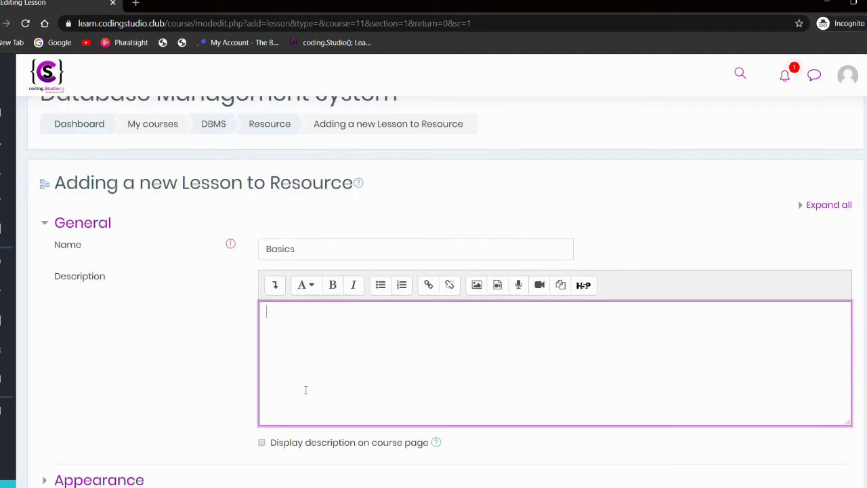
pyautogui.scroll(1, 306, 390)
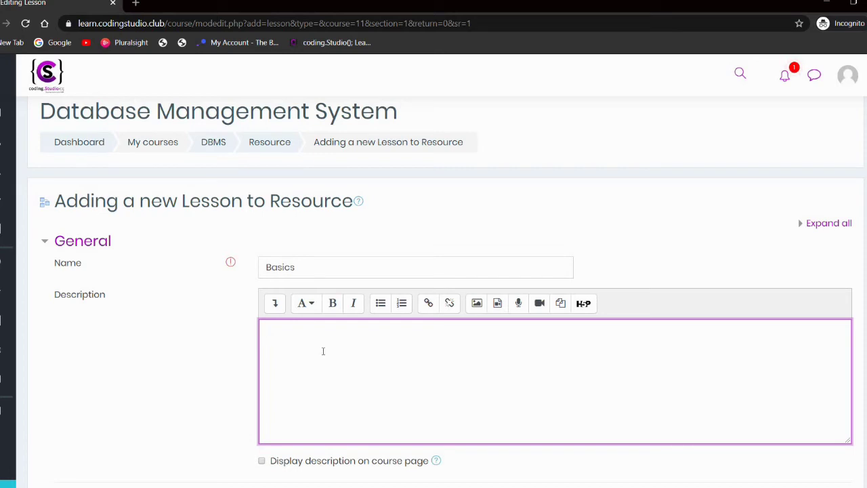
pyautogui.write('hello')
pyautogui.press('Return')
pyautogui.click(498, 306)
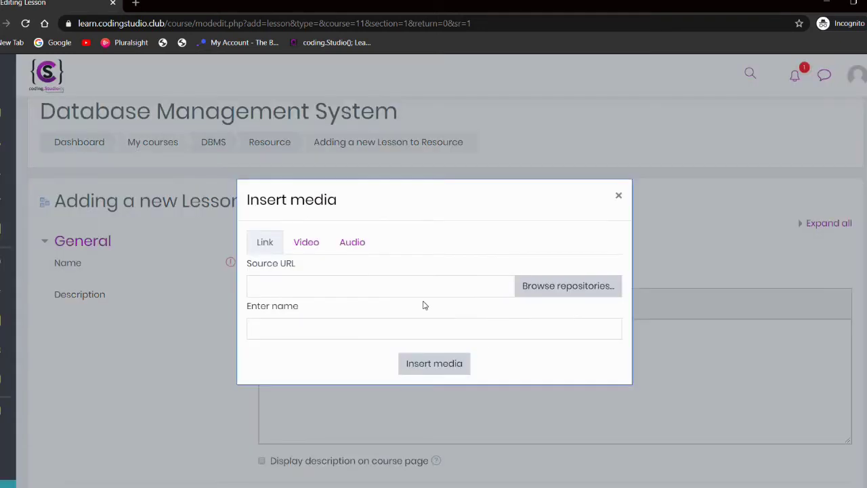
pyautogui.click(559, 289)
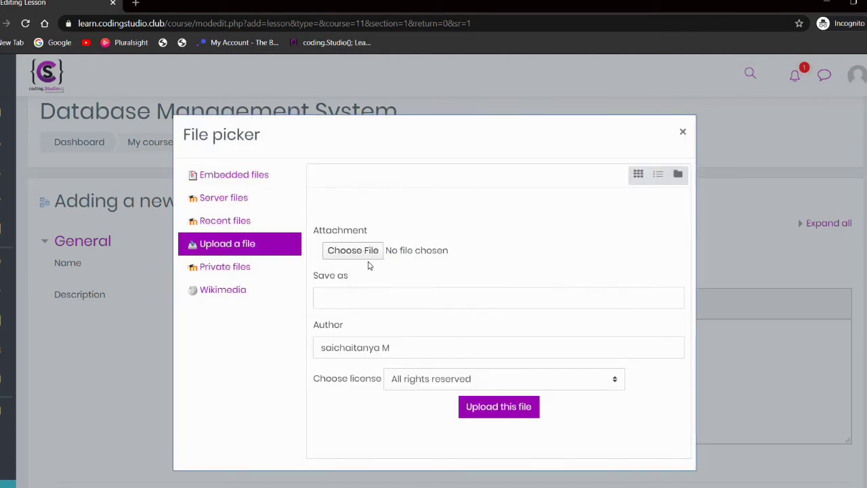
pyautogui.click(682, 131)
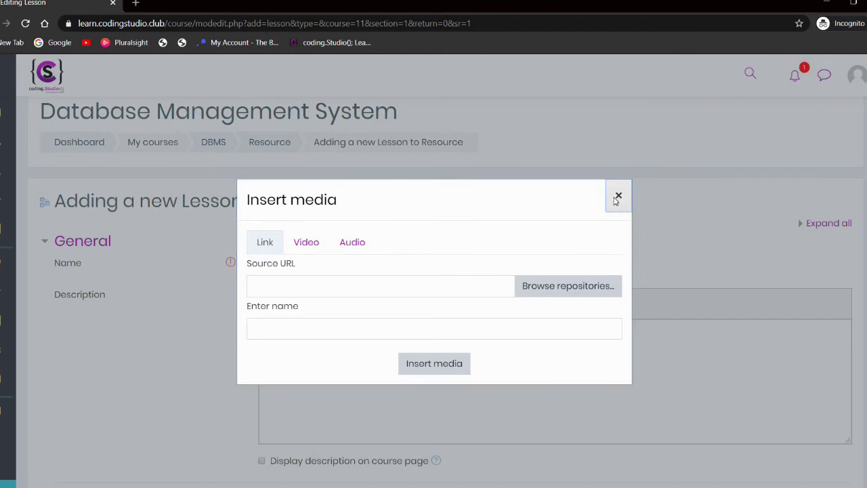
pyautogui.click(616, 196)
pyautogui.scroll(-2, 551, 270)
pyautogui.click(410, 279)
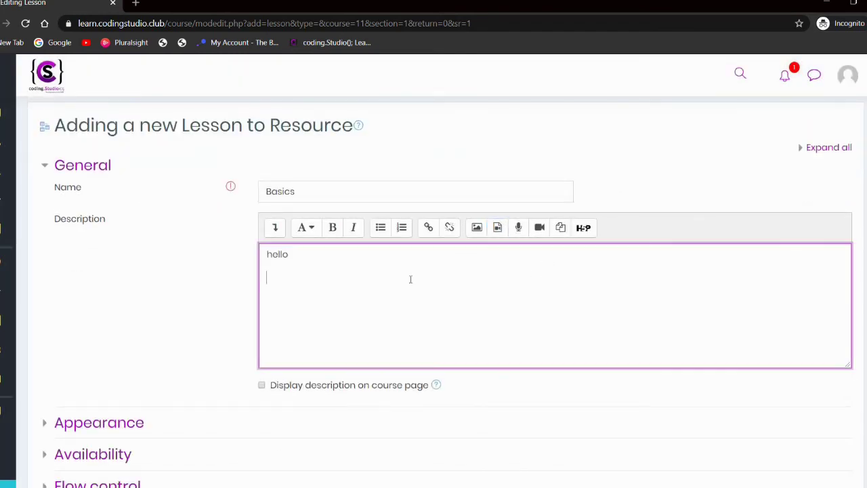
# Step: Paste the YouTube video link on the line below 'hello' in the description
pyautogui.scroll(-1, 411, 279)
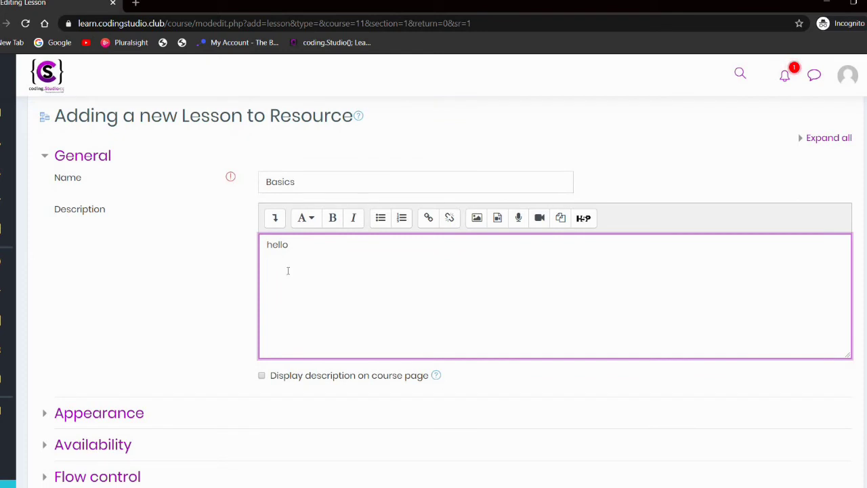
pyautogui.write('https://www.youtube.com/watch?v=wR0jg0eQsZA')
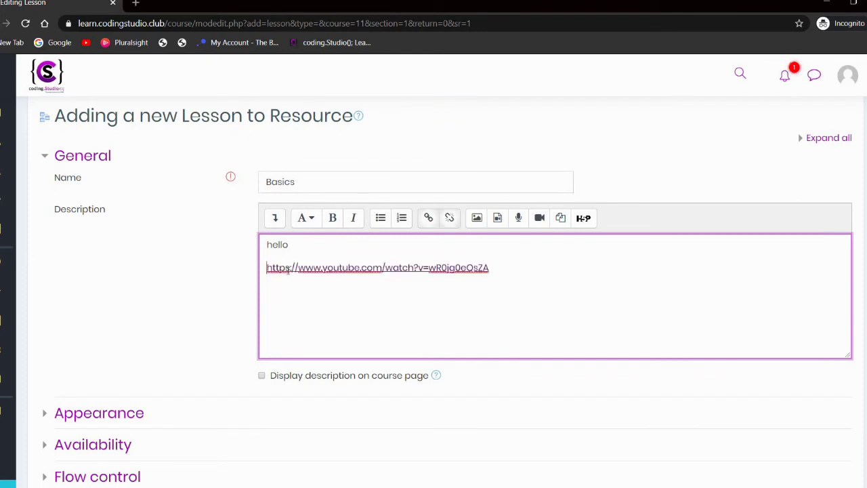
pyautogui.scroll(-1, 287, 270)
pyautogui.scroll(-2, 237, 315)
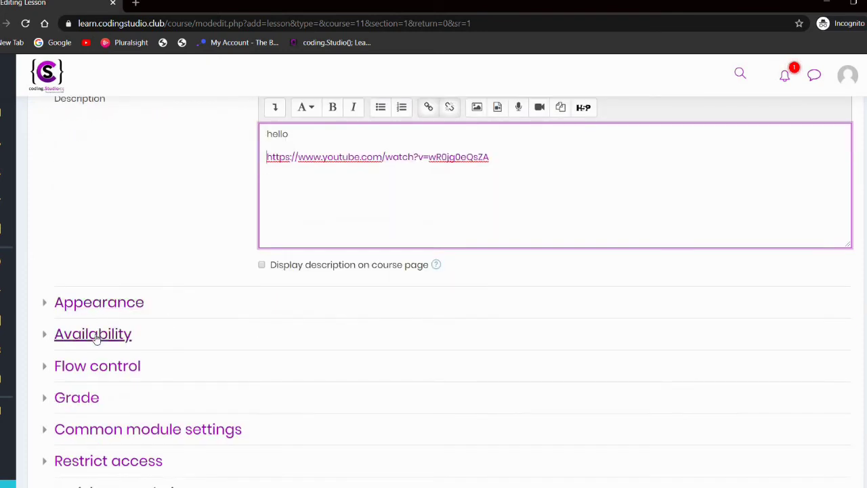
pyautogui.scroll(-1, 109, 335)
pyautogui.scroll(-1, 98, 325)
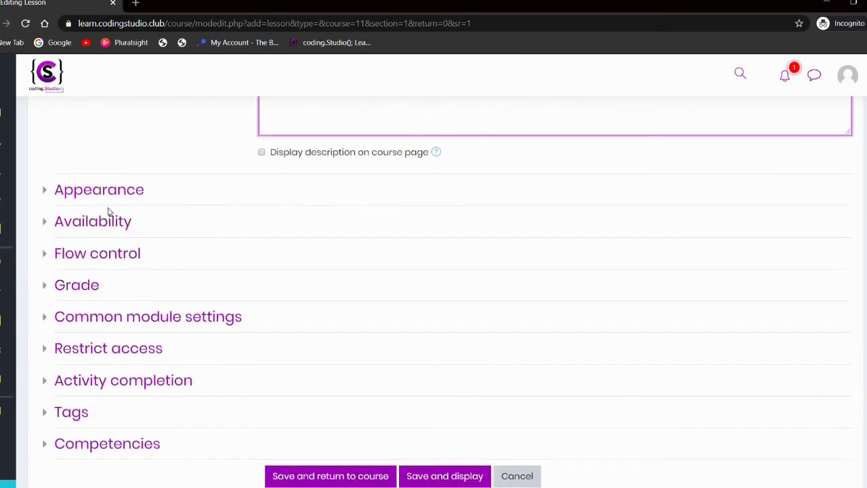
# Step: Expand the lesson's Availability and Grade sections to review their settings
pyautogui.click(101, 231)
pyautogui.scroll(-1, 101, 231)
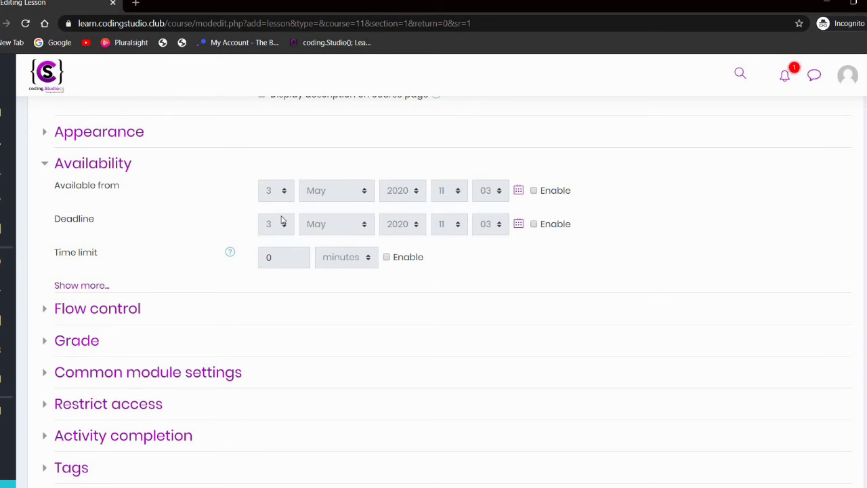
pyautogui.scroll(-1, 118, 307)
pyautogui.click(76, 309)
pyautogui.scroll(-1, 98, 317)
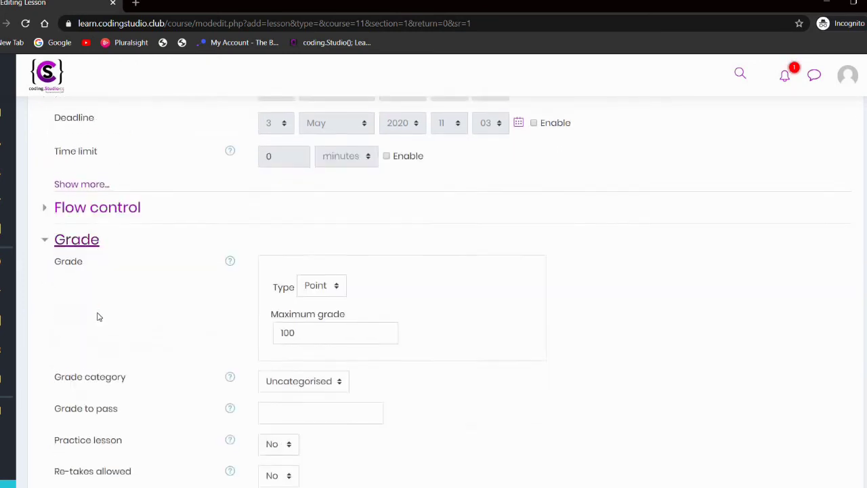
pyautogui.scroll(-1, 97, 315)
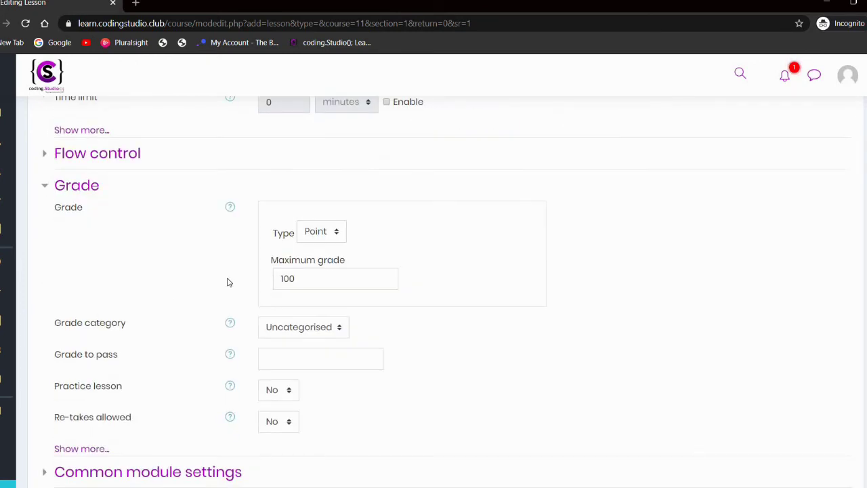
pyautogui.scroll(-1, 229, 280)
pyautogui.scroll(-2, 229, 281)
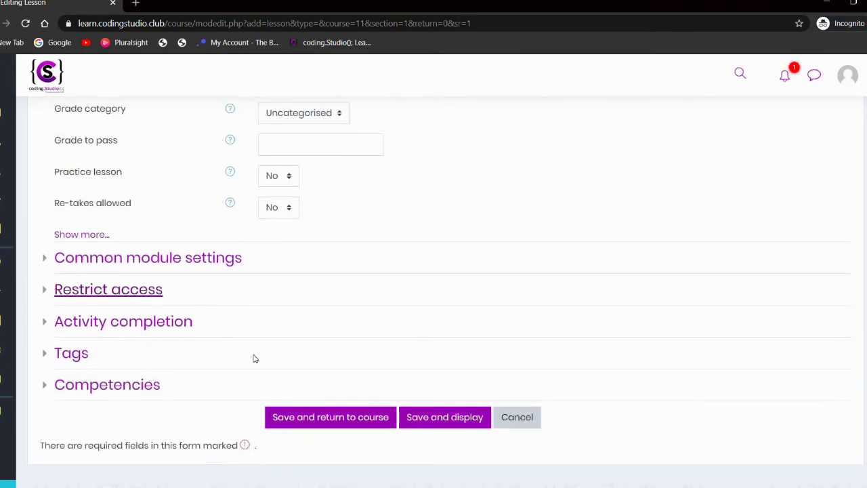
pyautogui.scroll(-1, 252, 358)
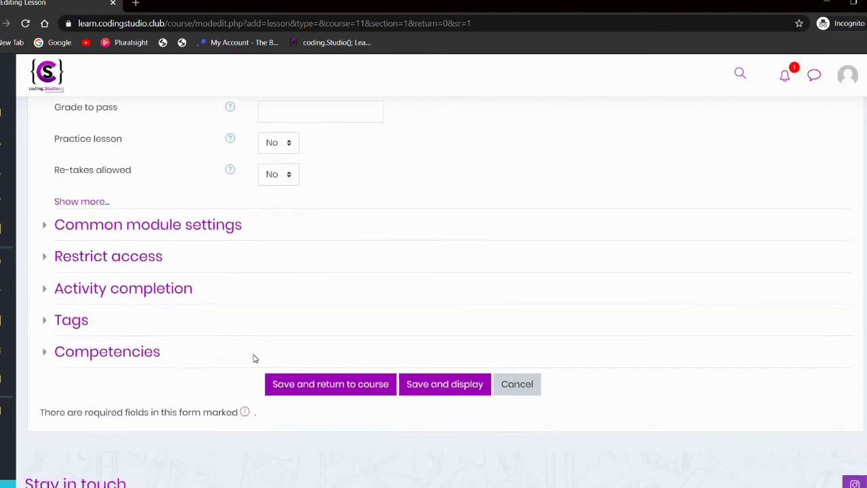
# Step: Save the Basics lesson and return to the course page
pyautogui.click(313, 389)
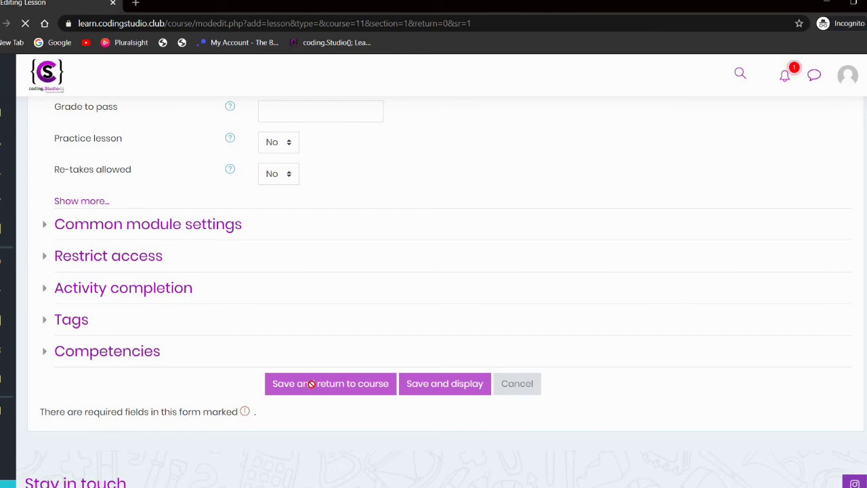
pyautogui.scroll(-4, 311, 384)
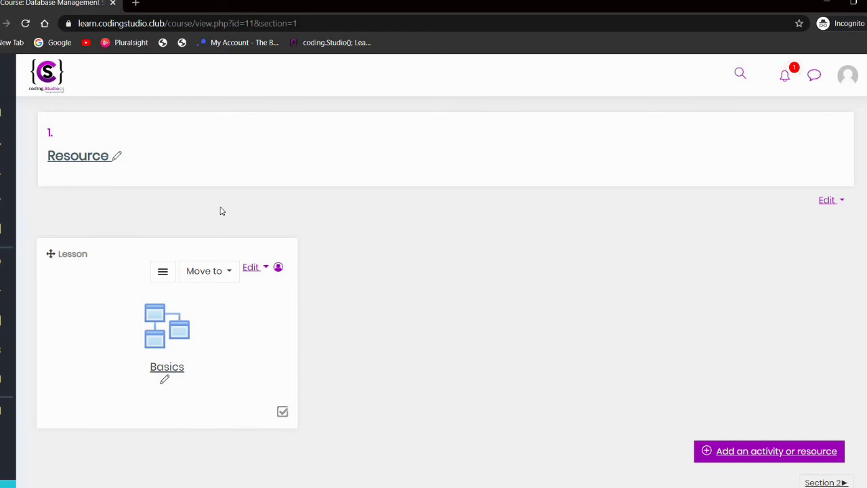
pyautogui.scroll(-1, 220, 210)
# Step: Open the Basics lesson to check its embedded video and 'hello' description
pyautogui.click(161, 321)
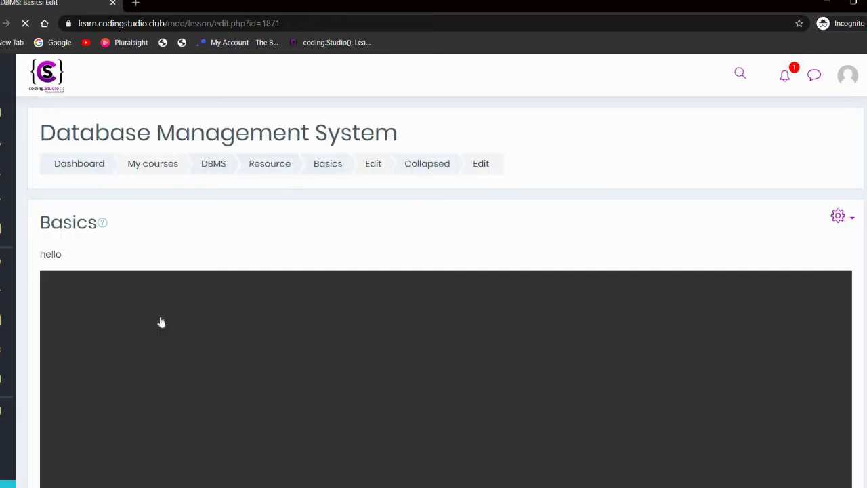
pyautogui.scroll(-1, 161, 322)
pyautogui.scroll(-1, 161, 321)
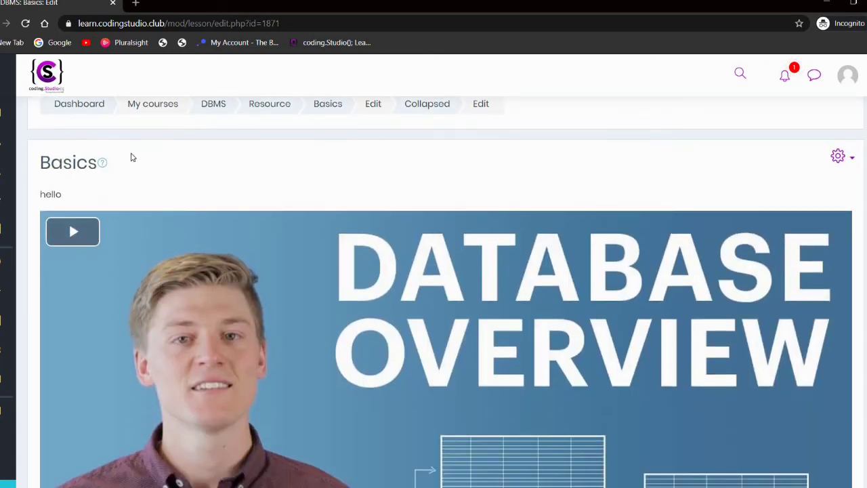
pyautogui.doubleClick(54, 164)
pyautogui.doubleClick(101, 178)
pyautogui.click(85, 190)
pyautogui.moveTo(50, 194); pyautogui.dragTo(131, 194)
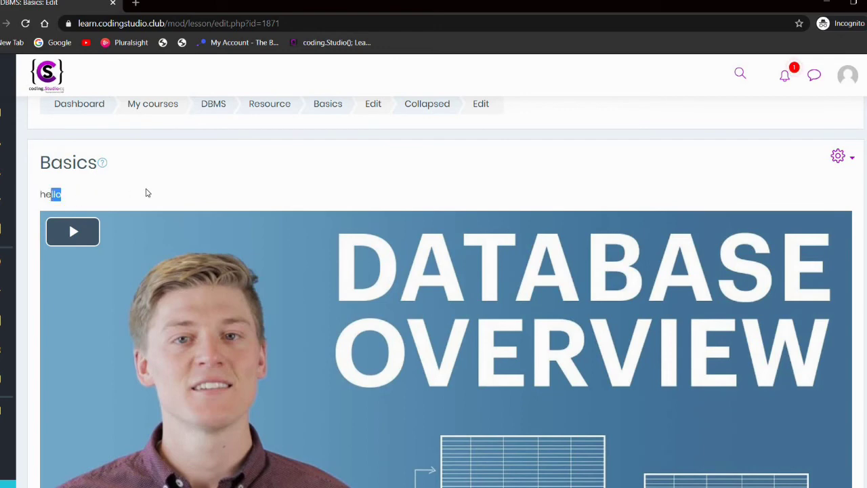
pyautogui.click(144, 193)
pyautogui.scroll(-3, 147, 194)
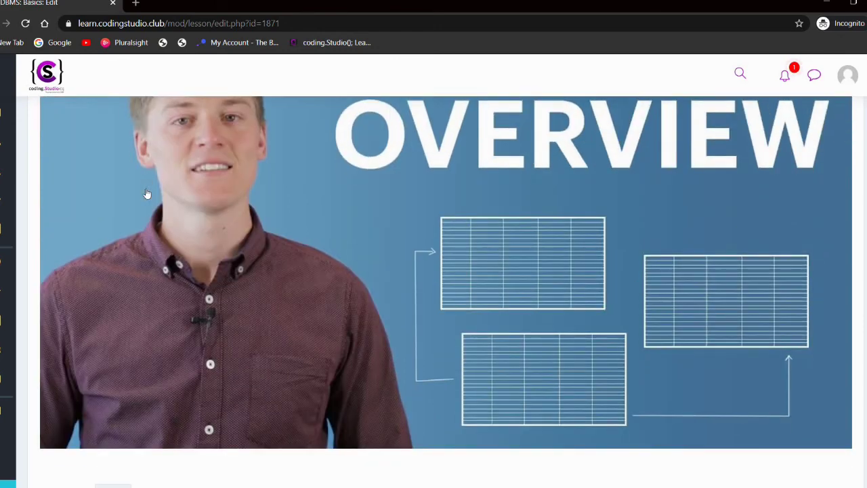
pyautogui.hscroll(-5, 240, 206)
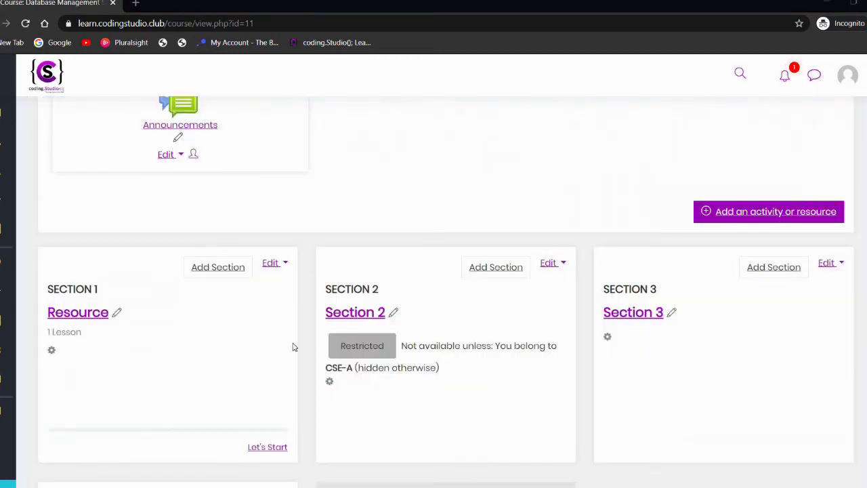
# Step: In Section 2, pick Assignment from the activity chooser and add it
pyautogui.click(351, 317)
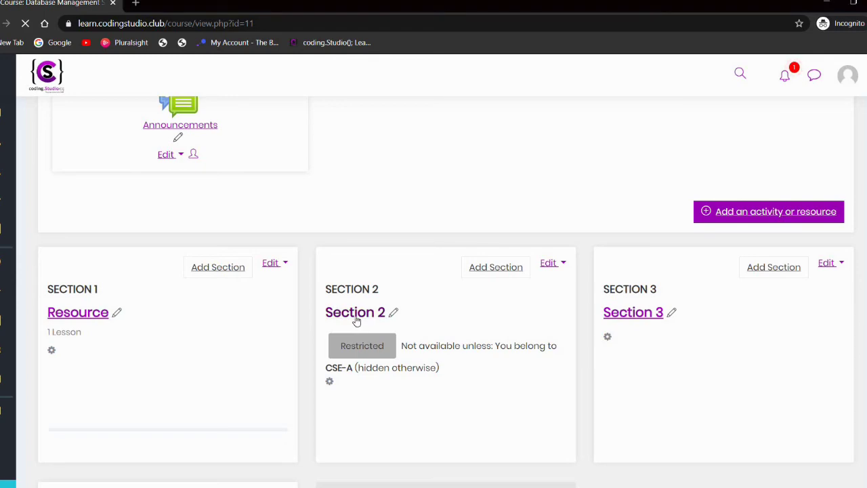
pyautogui.scroll(-2, 357, 320)
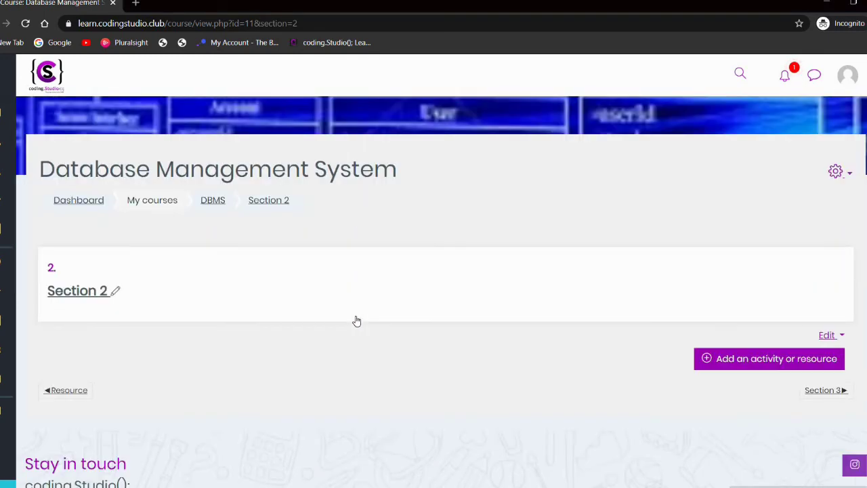
pyautogui.scroll(-1, 357, 321)
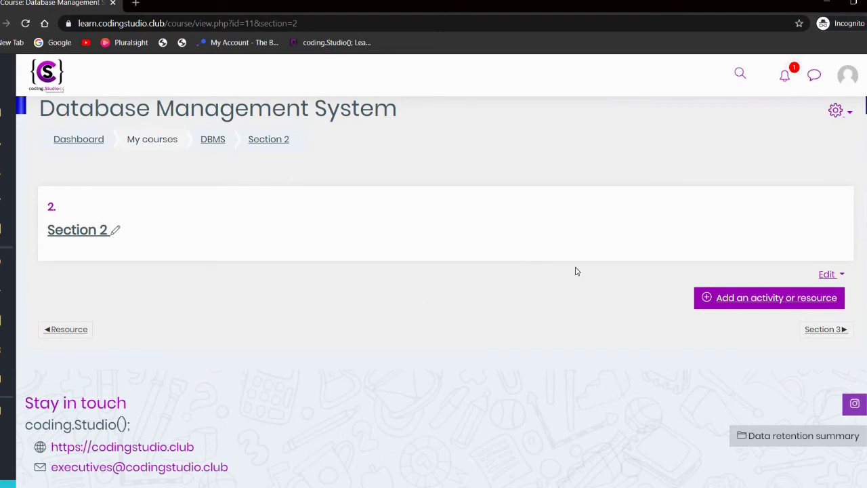
pyautogui.click(724, 299)
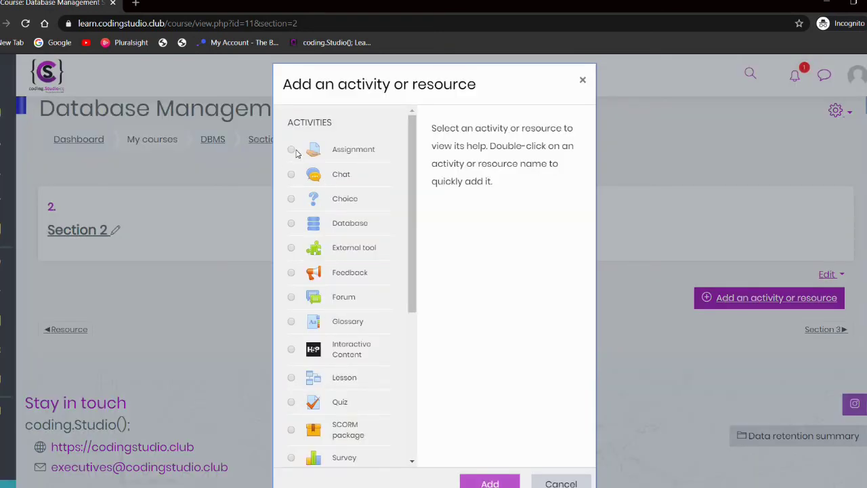
pyautogui.click(296, 150)
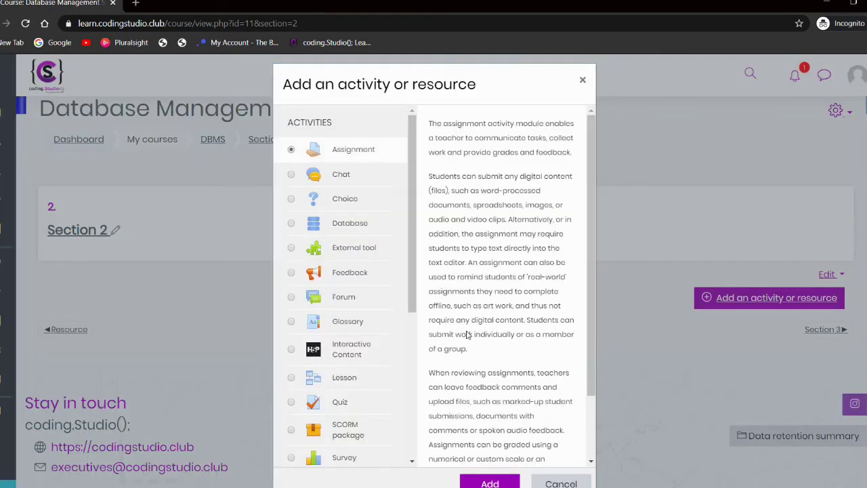
pyautogui.click(488, 479)
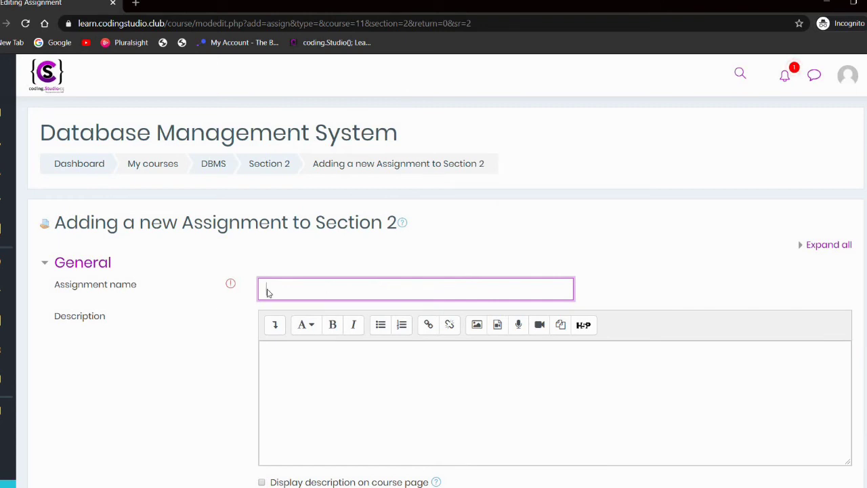
# Step: Enter 'First' as the assignment name and 'What is DBMS?' as its description
pyautogui.write('First')
pyautogui.scroll(-1, 325, 314)
pyautogui.click(325, 313)
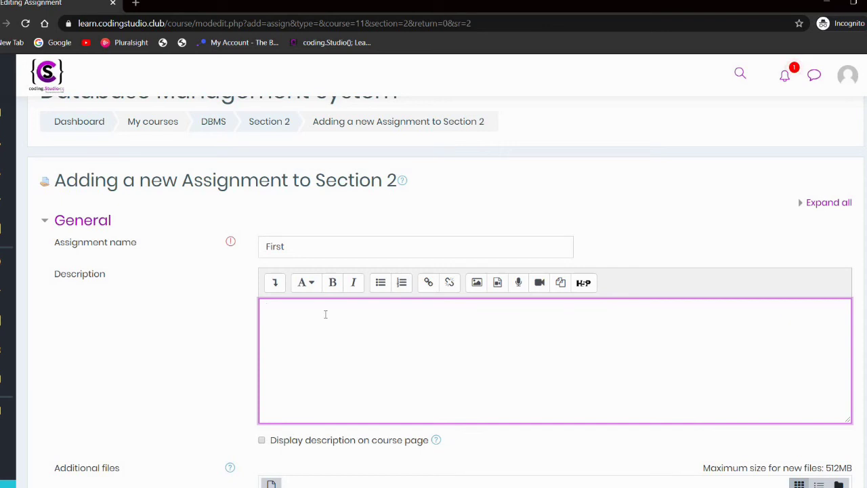
pyautogui.write('What is DBMS?')
pyautogui.scroll(-4, 325, 316)
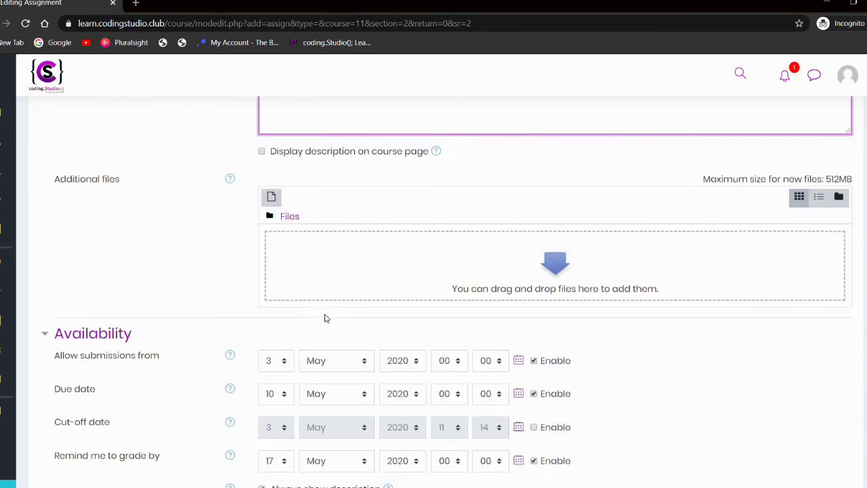
pyautogui.scroll(-1, 395, 253)
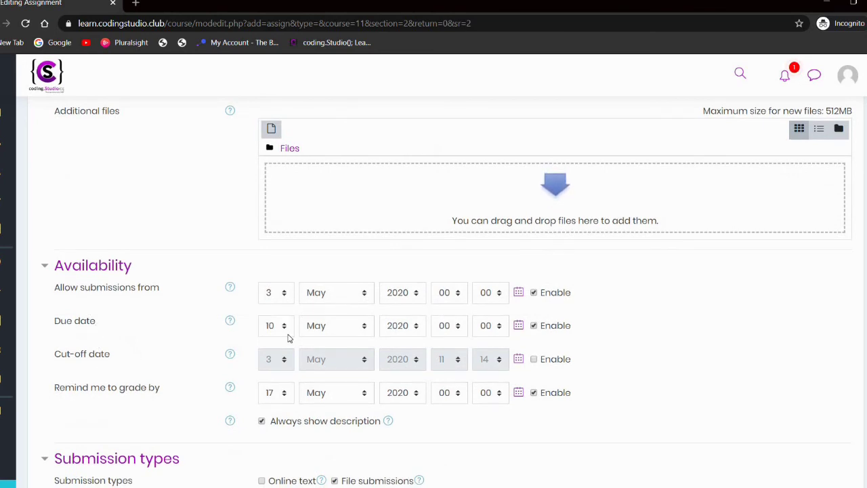
pyautogui.scroll(-2, 288, 337)
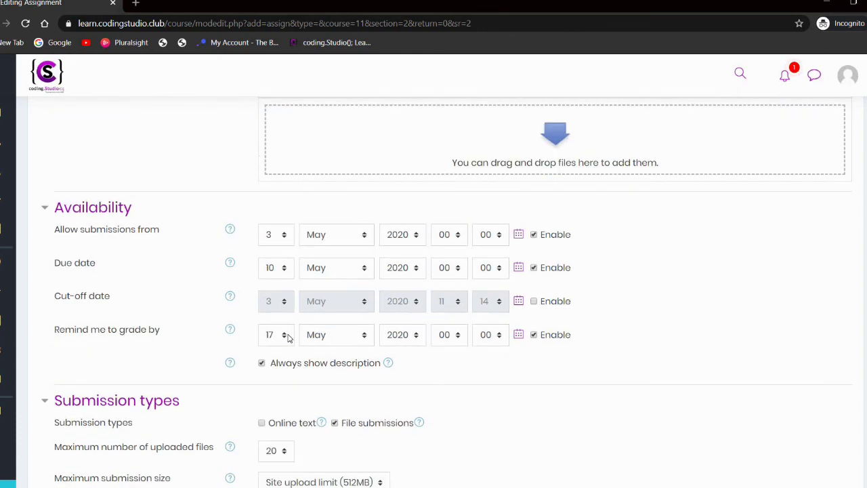
pyautogui.scroll(-1, 276, 337)
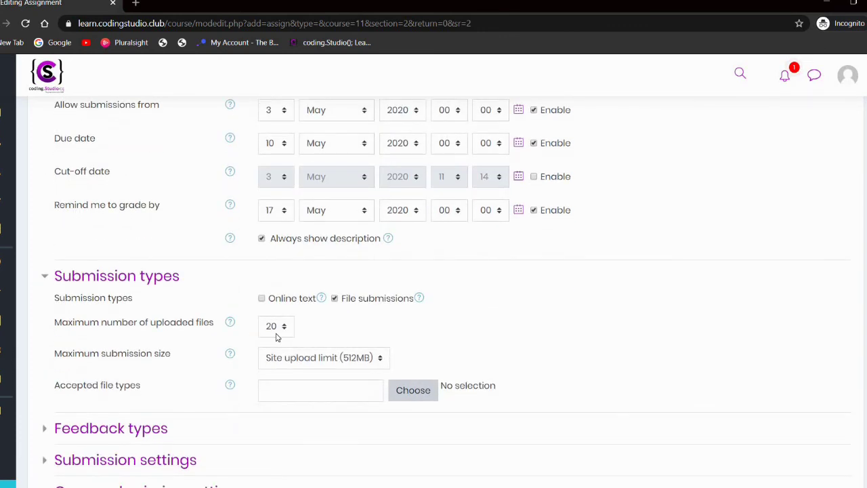
pyautogui.scroll(-1, 277, 337)
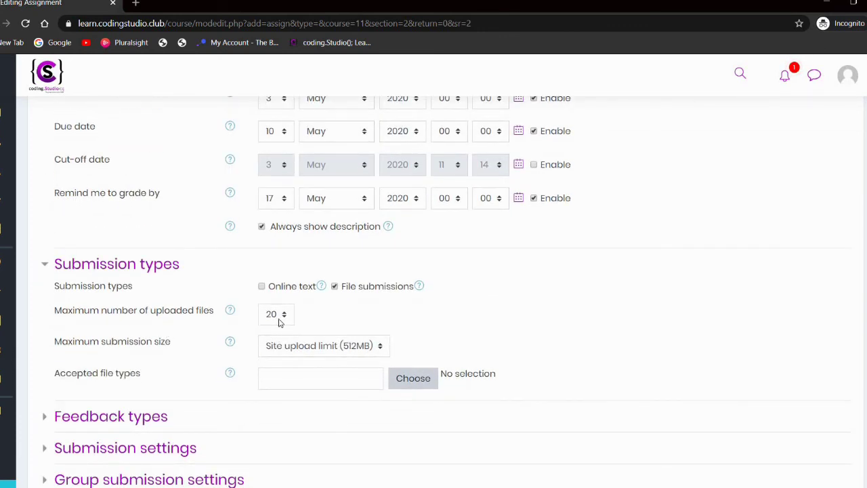
pyautogui.scroll(-1, 279, 325)
pyautogui.scroll(-2, 136, 410)
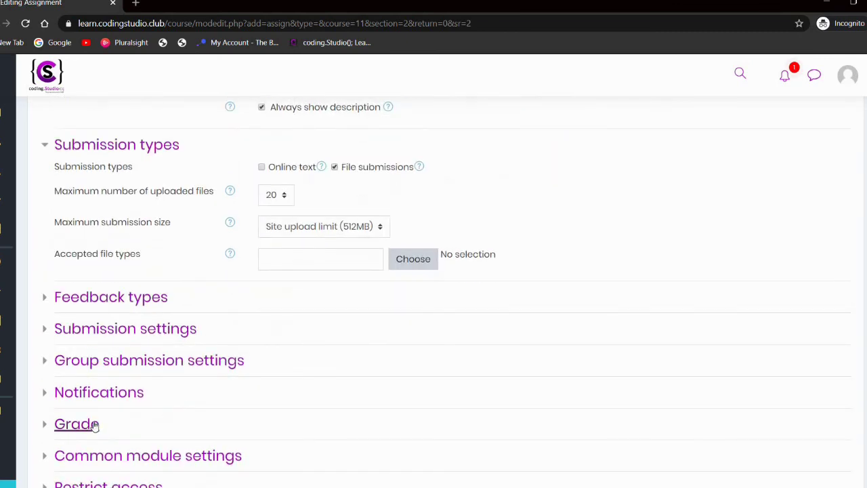
# Step: Change the maximum grade from 100 to 10 and save the assignment
pyautogui.click(93, 424)
pyautogui.scroll(-2, 281, 373)
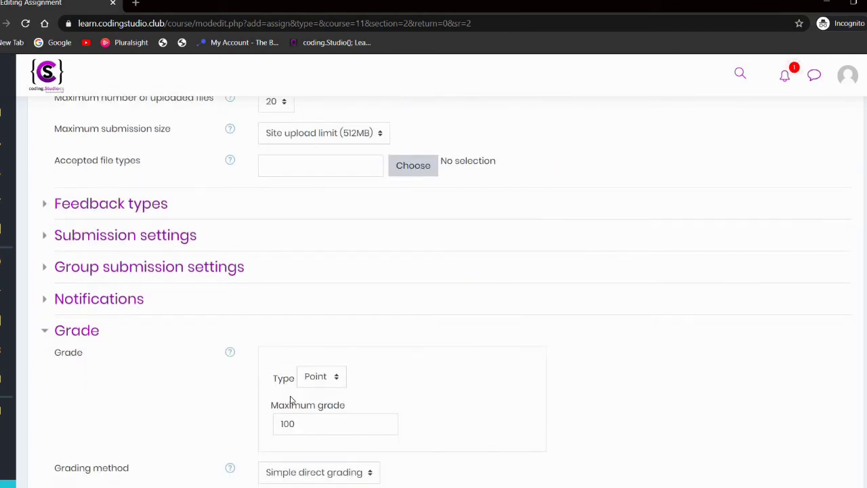
pyautogui.scroll(-2, 291, 400)
pyautogui.doubleClick(320, 355)
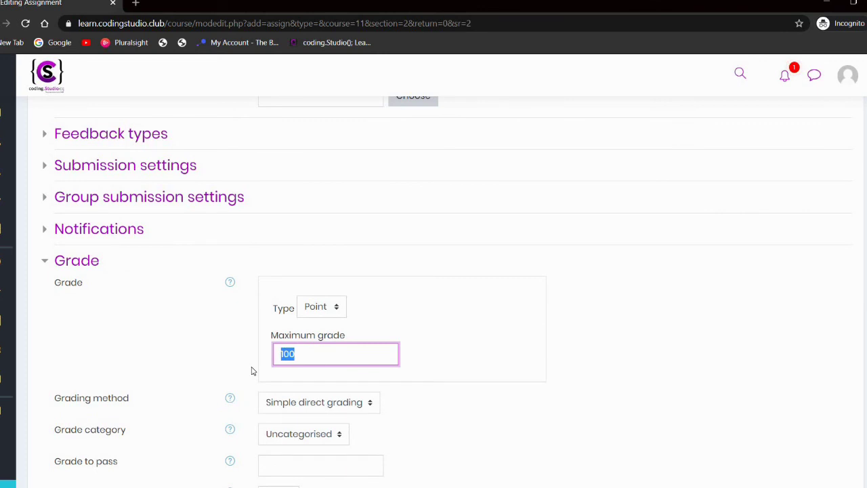
pyautogui.write('10')
pyautogui.scroll(-2, 251, 371)
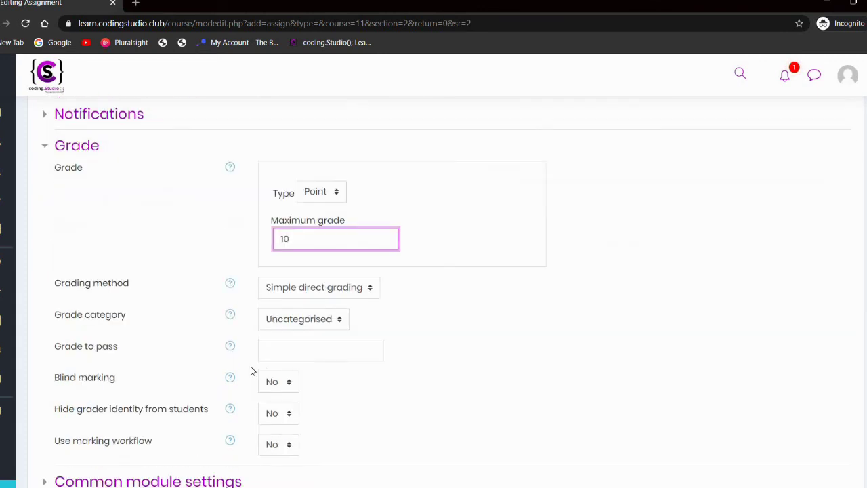
pyautogui.scroll(-1, 251, 371)
pyautogui.scroll(-2, 291, 304)
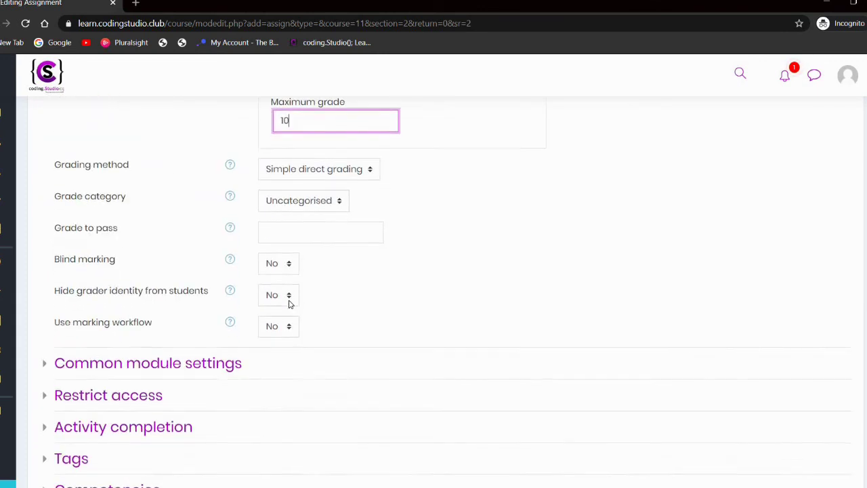
pyautogui.scroll(-4, 290, 304)
pyautogui.click(291, 359)
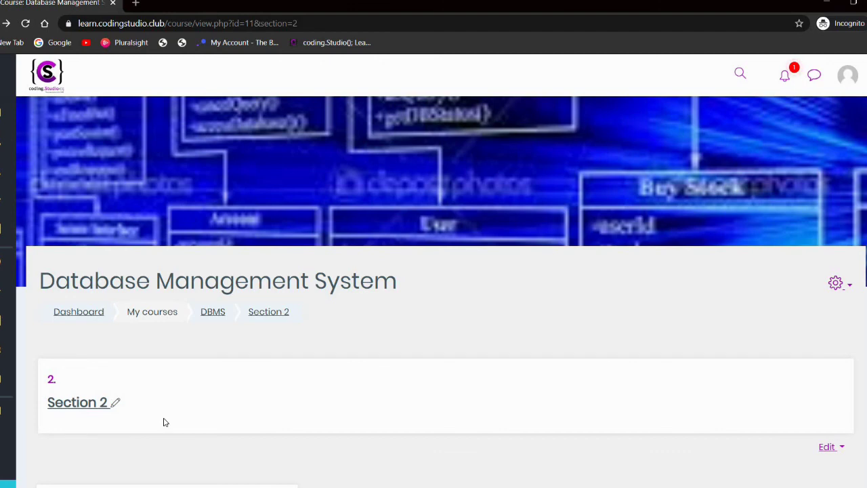
# Step: Open the First assignment and review its grading summary: 0 submissions, 6 days 12 hours left
pyautogui.scroll(-3, 163, 422)
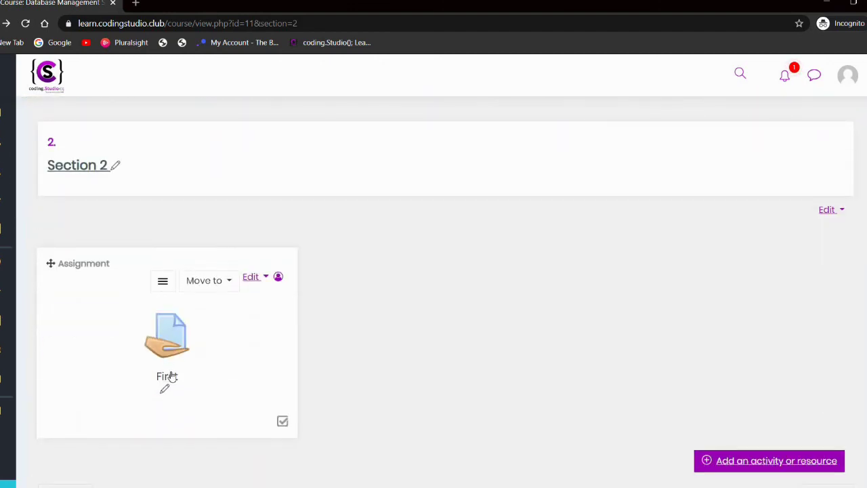
pyautogui.click(171, 377)
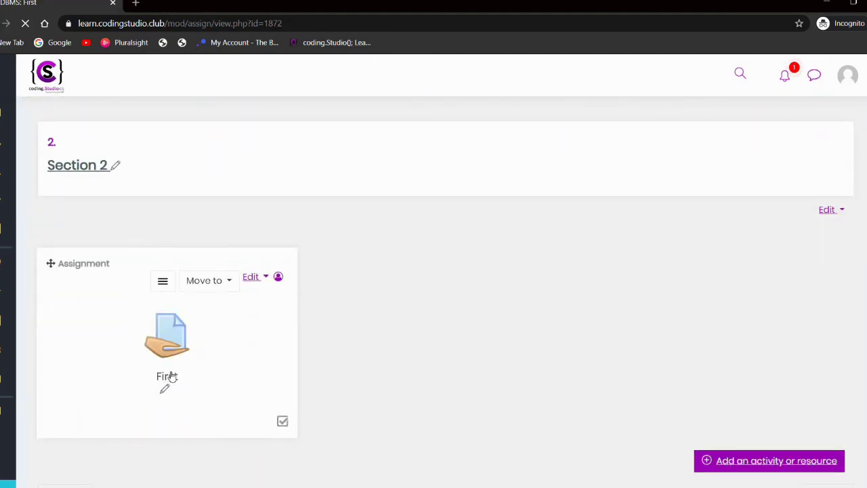
pyautogui.scroll(-1, 170, 373)
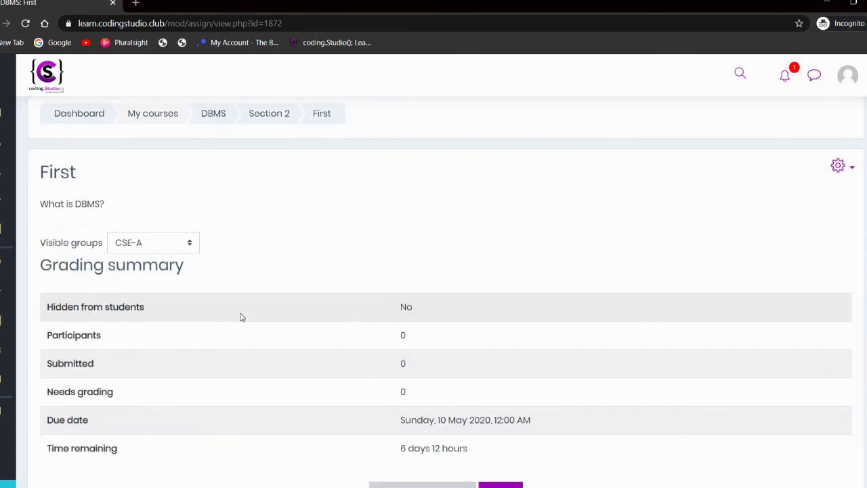
pyautogui.scroll(-1, 242, 316)
pyautogui.scroll(-1, 285, 328)
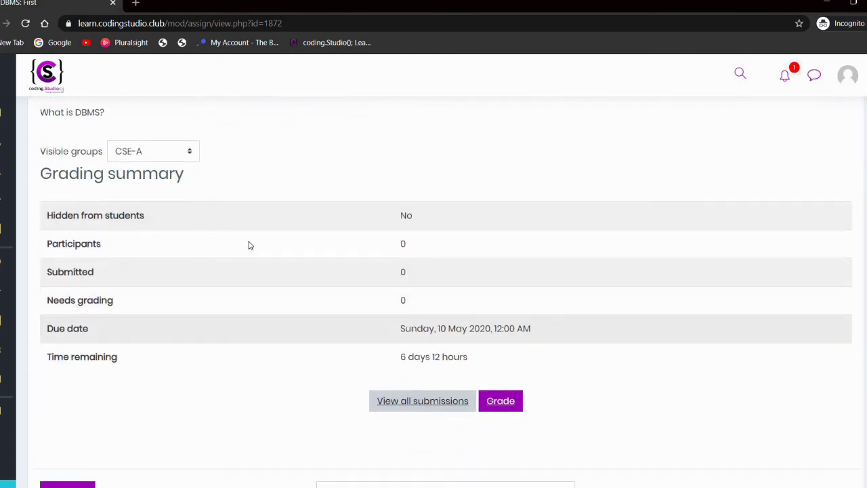
pyautogui.doubleClick(439, 273)
pyautogui.click(441, 274)
pyautogui.scroll(-2, 407, 311)
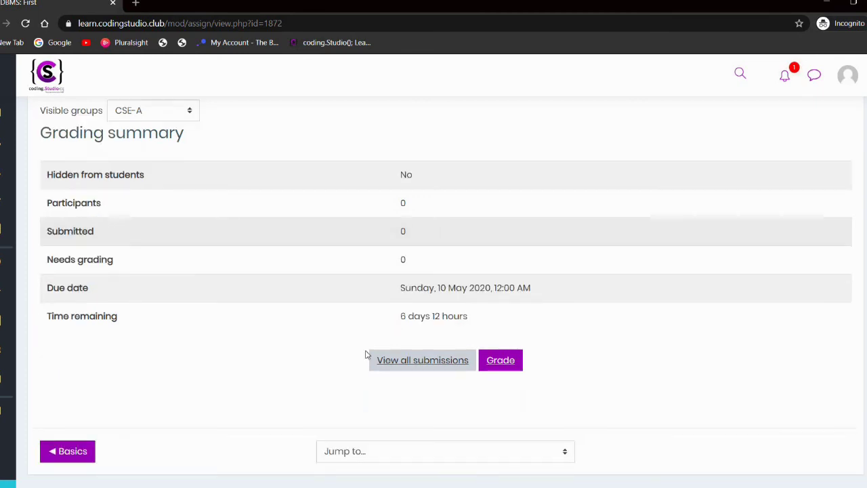
# Step: View all submissions for First, then return to the DBMS course page
pyautogui.click(413, 364)
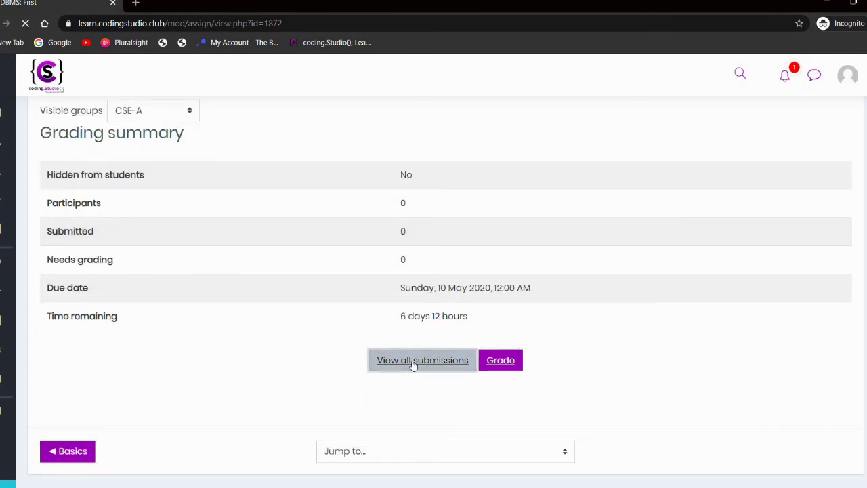
pyautogui.scroll(-3, 413, 365)
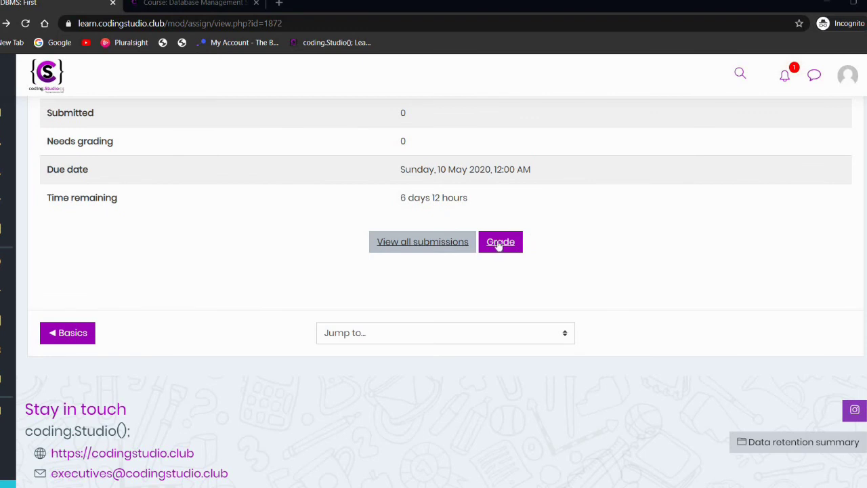
pyautogui.scroll(5, 499, 245)
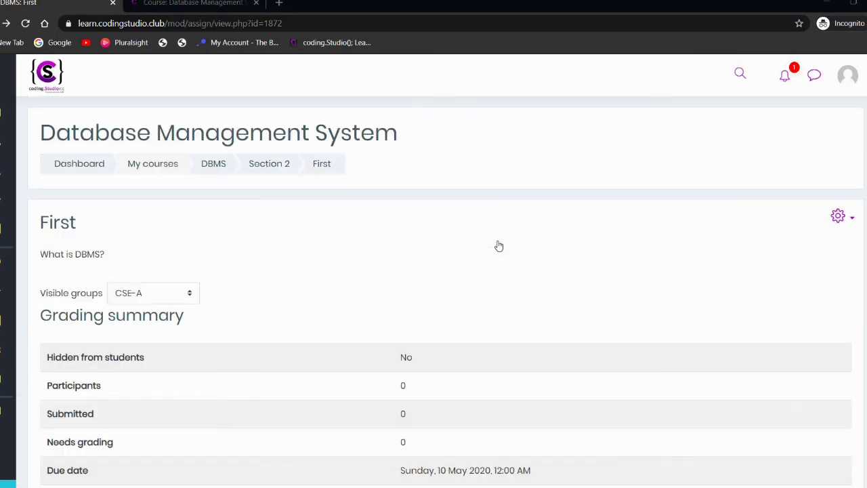
pyautogui.click(212, 165)
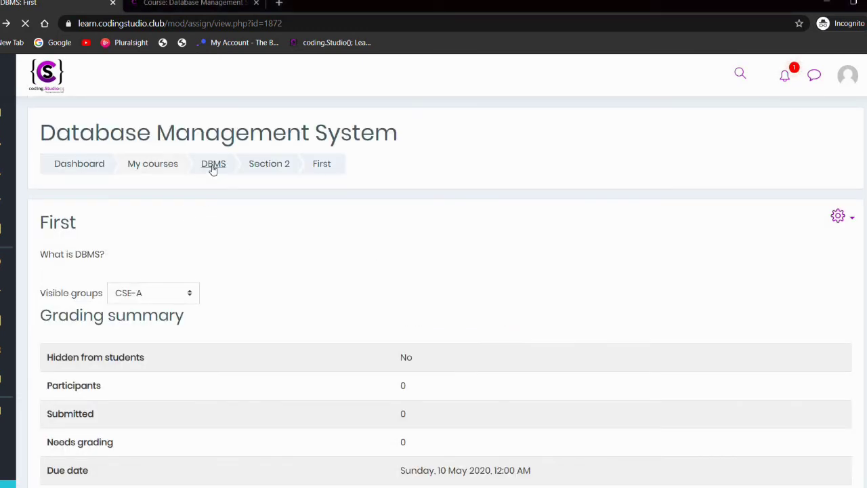